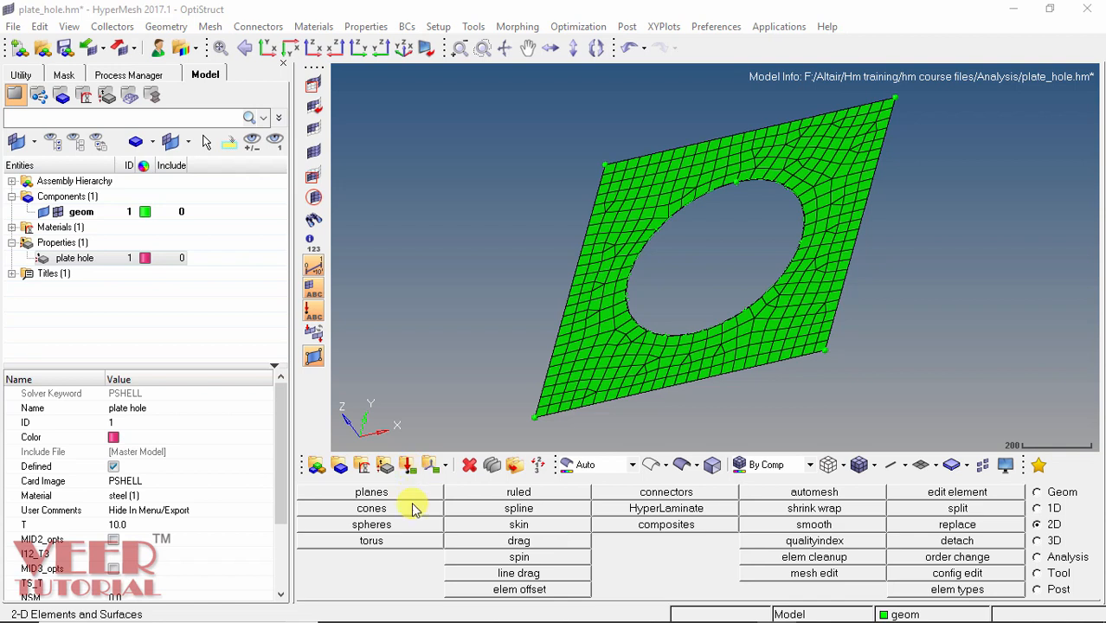
- Create a blue load collector named spc with no card image
left_click(406, 466)
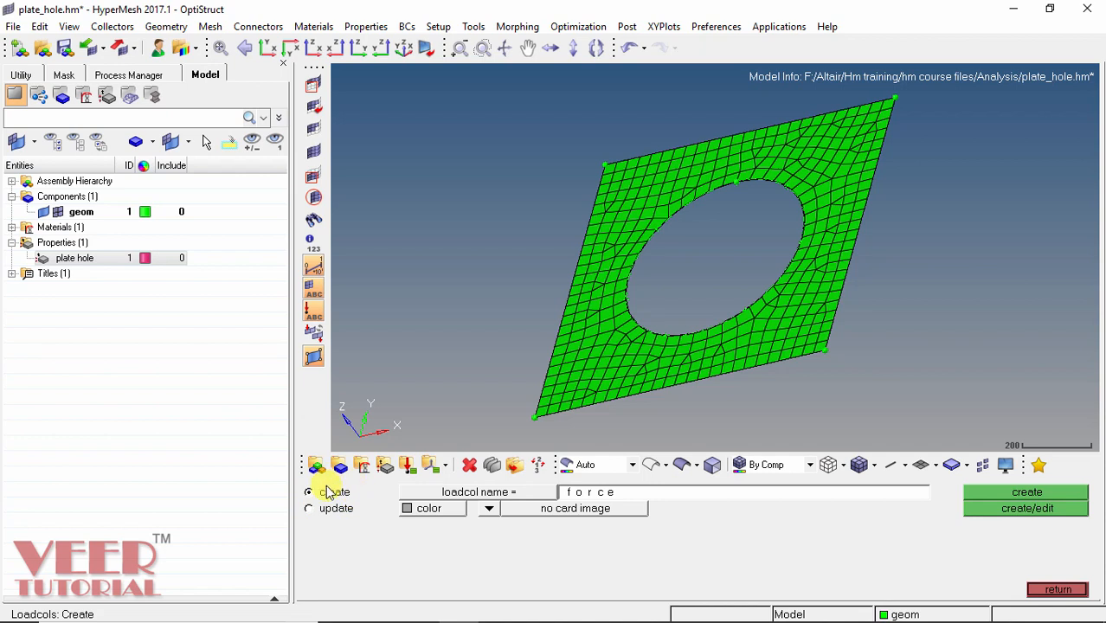
left_click(618, 494)
type("spc")
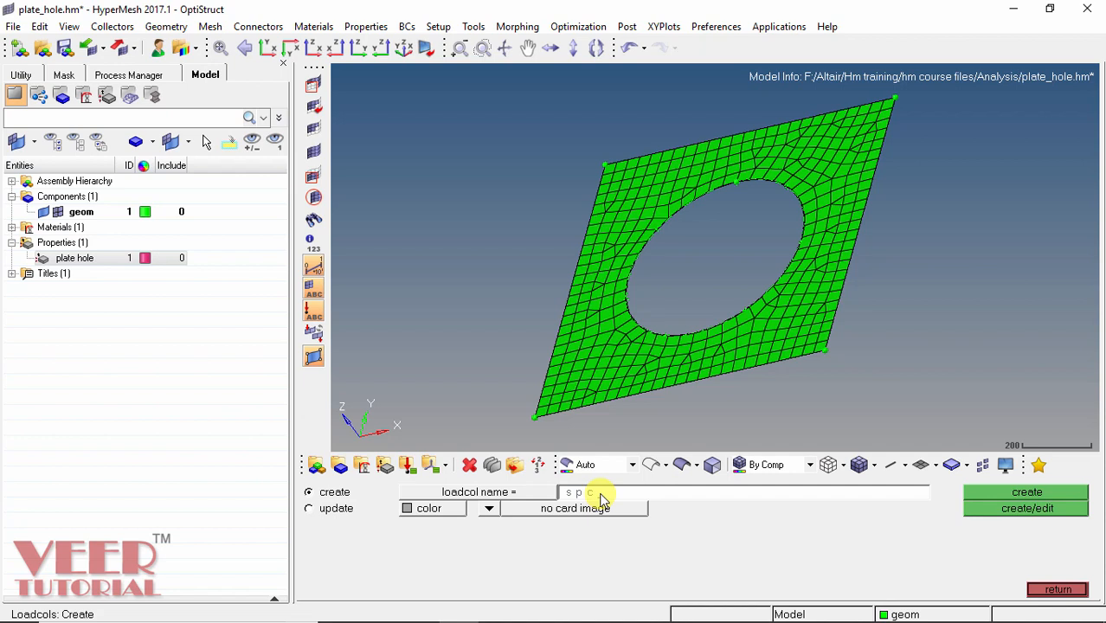
left_click(423, 509)
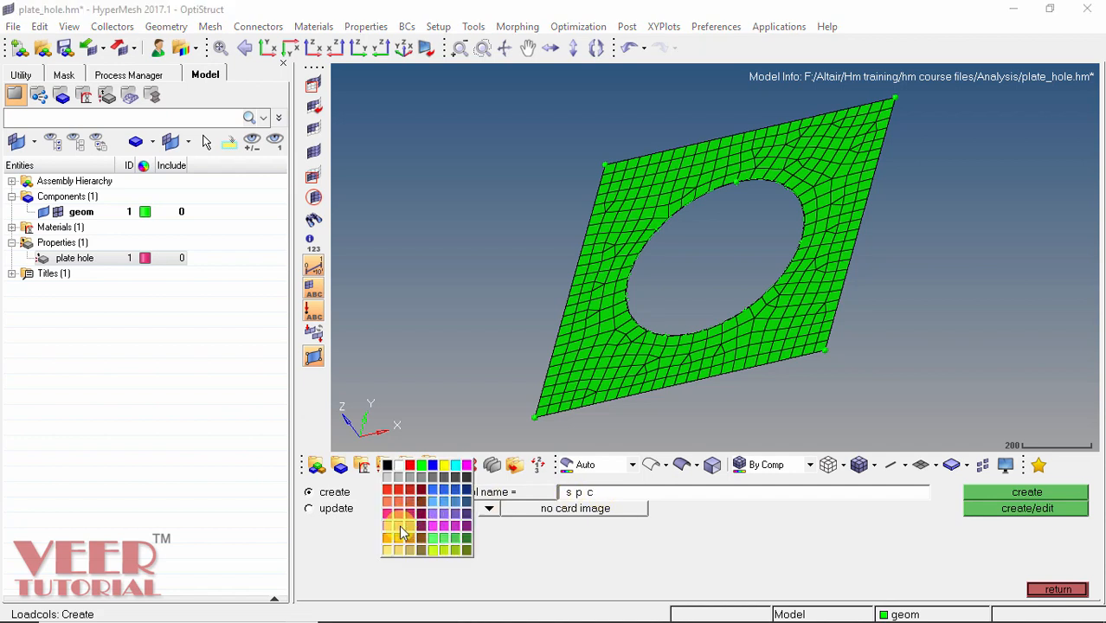
left_click(443, 500)
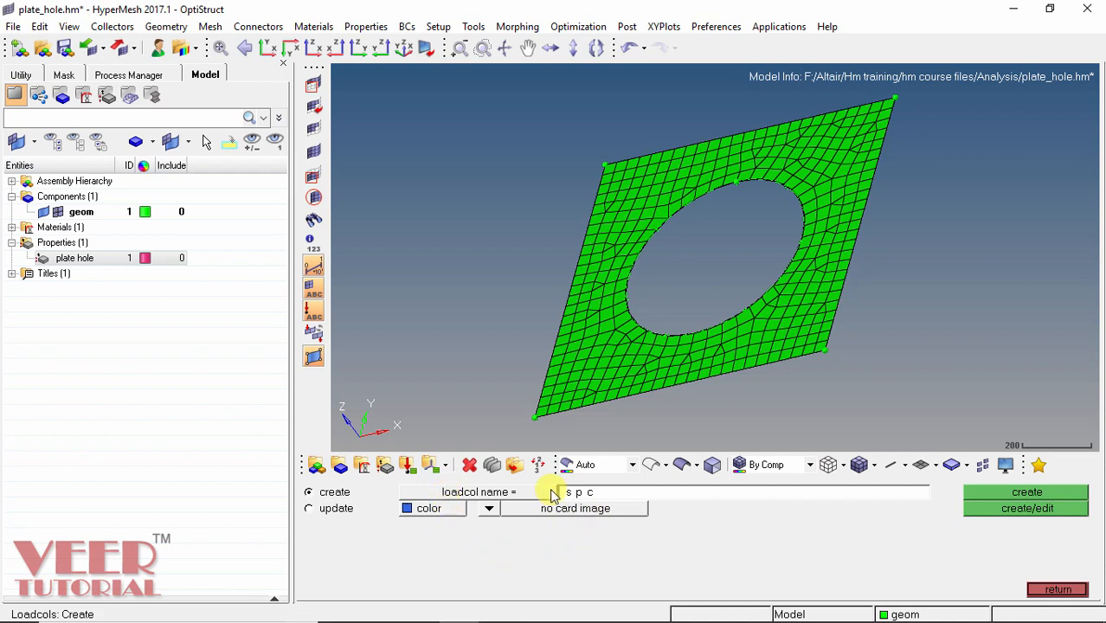
left_click(1039, 495)
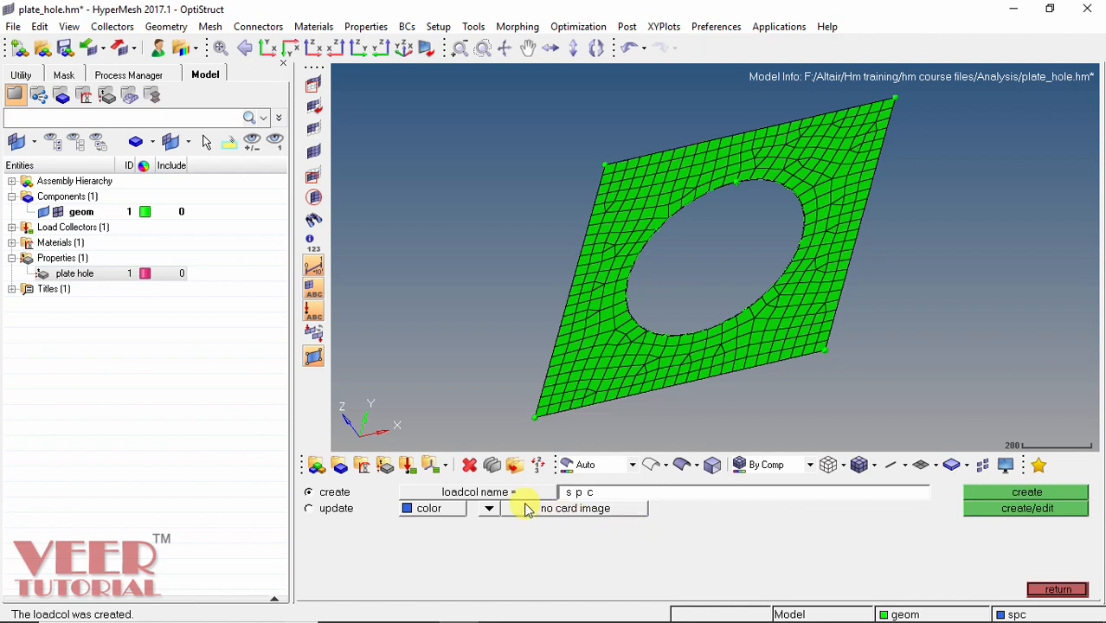
- Create a second load collector named force in green, with no card image, and finish creating load collectors
left_click(611, 494)
type("force")
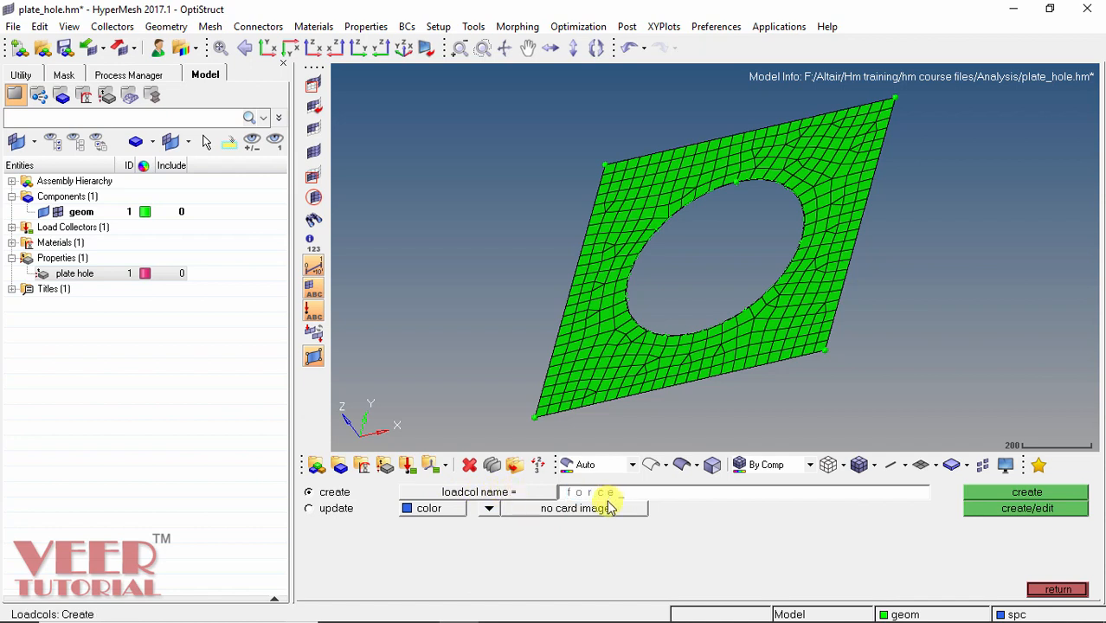
left_click(431, 509)
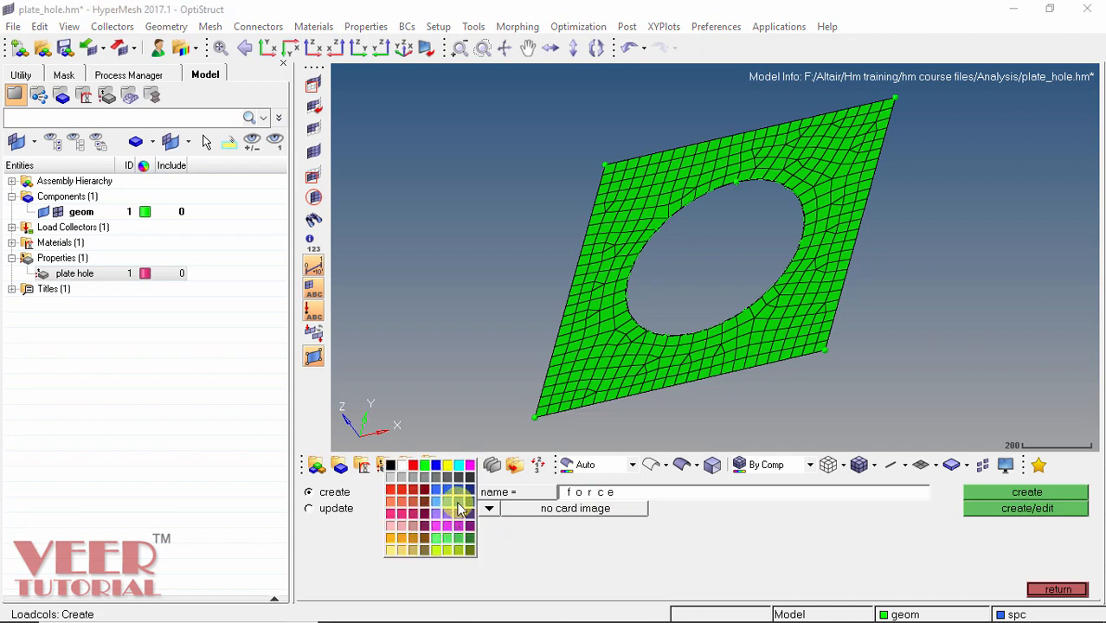
left_click(461, 532)
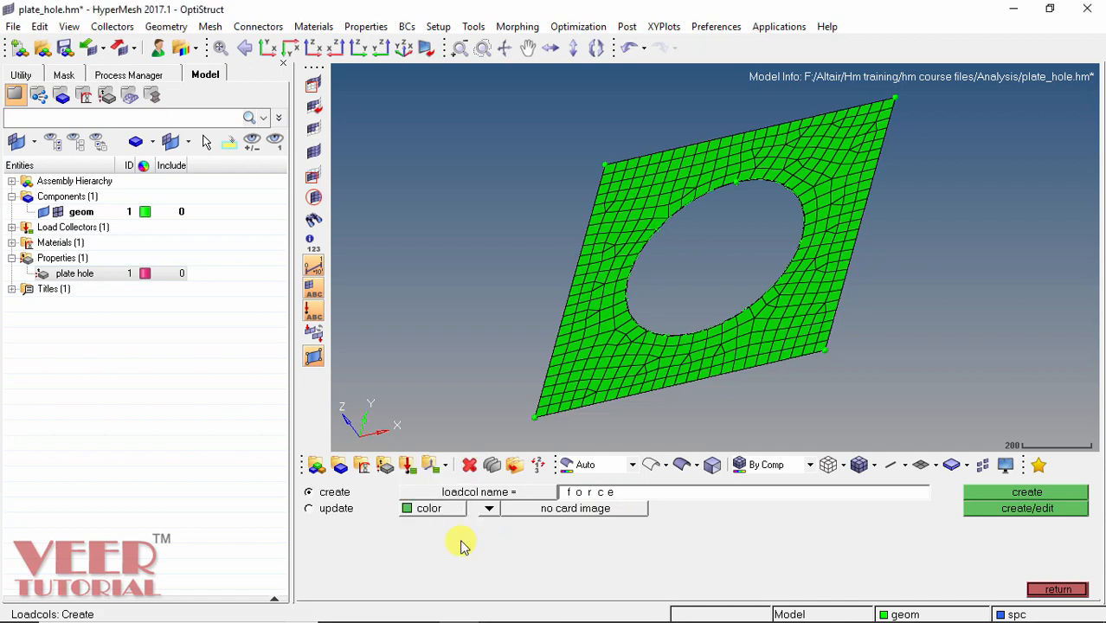
left_click(1023, 498)
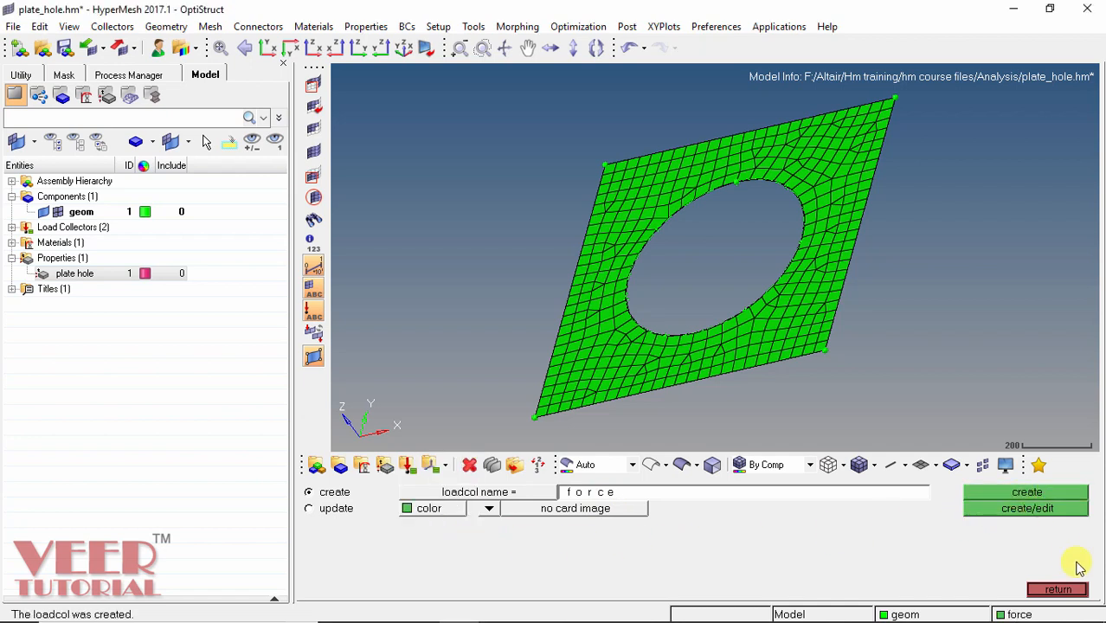
left_click(1065, 592)
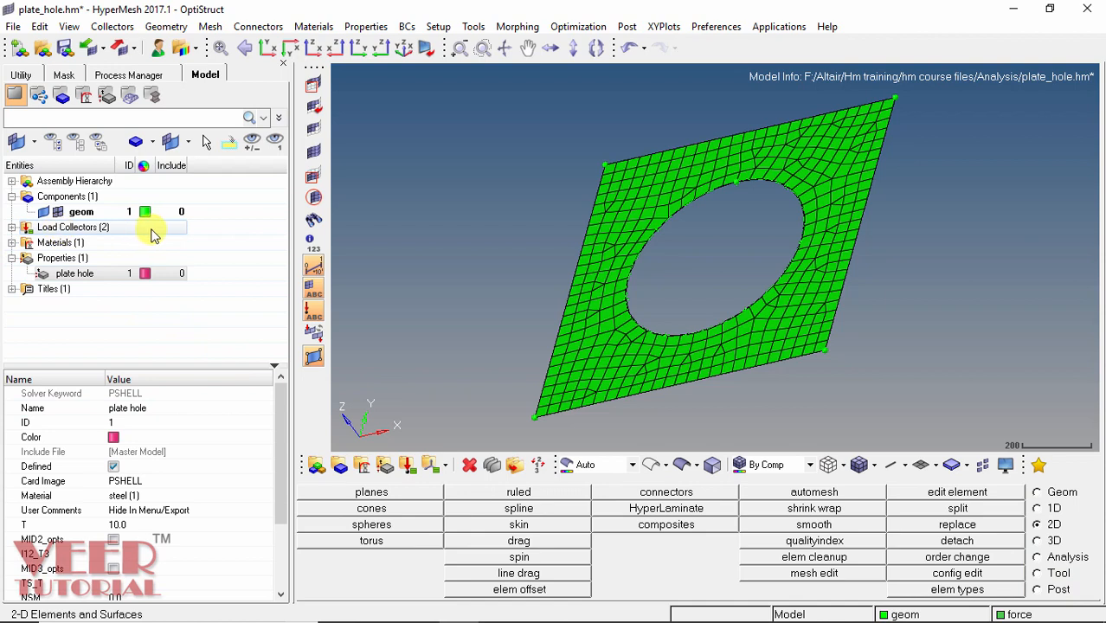
- Make spc the current load collector
left_click(12, 228)
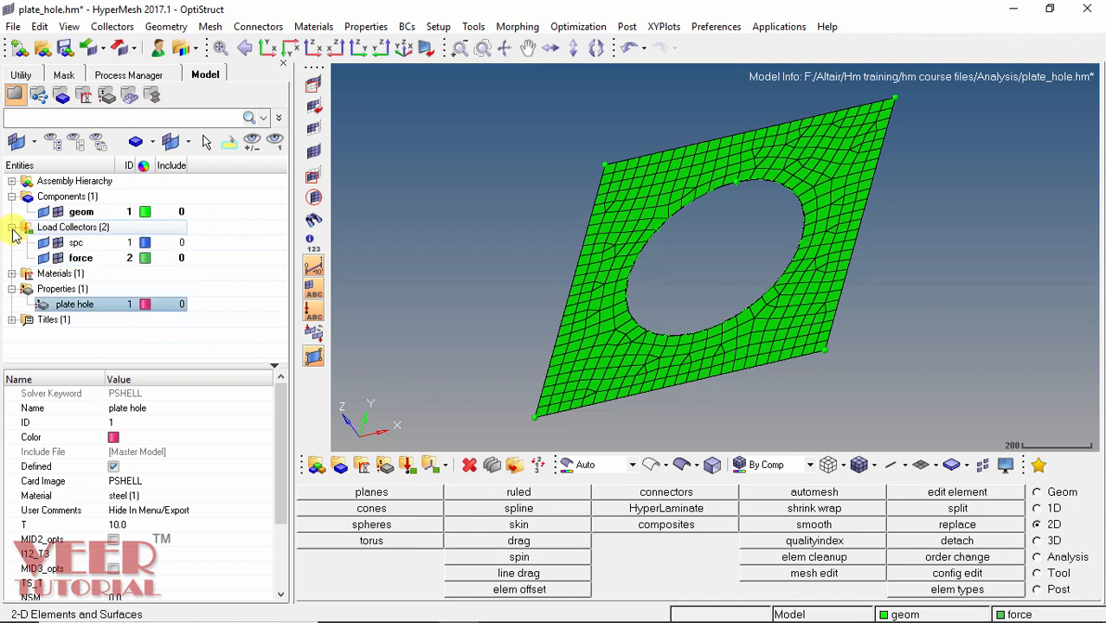
left_click(75, 243)
left_click(80, 259)
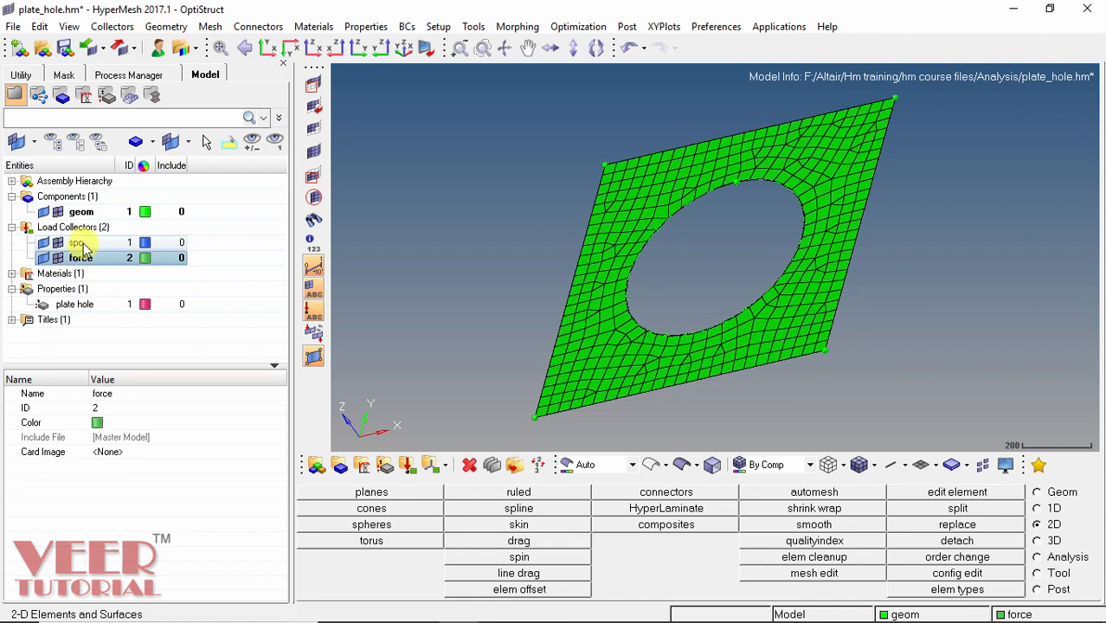
left_click(83, 245)
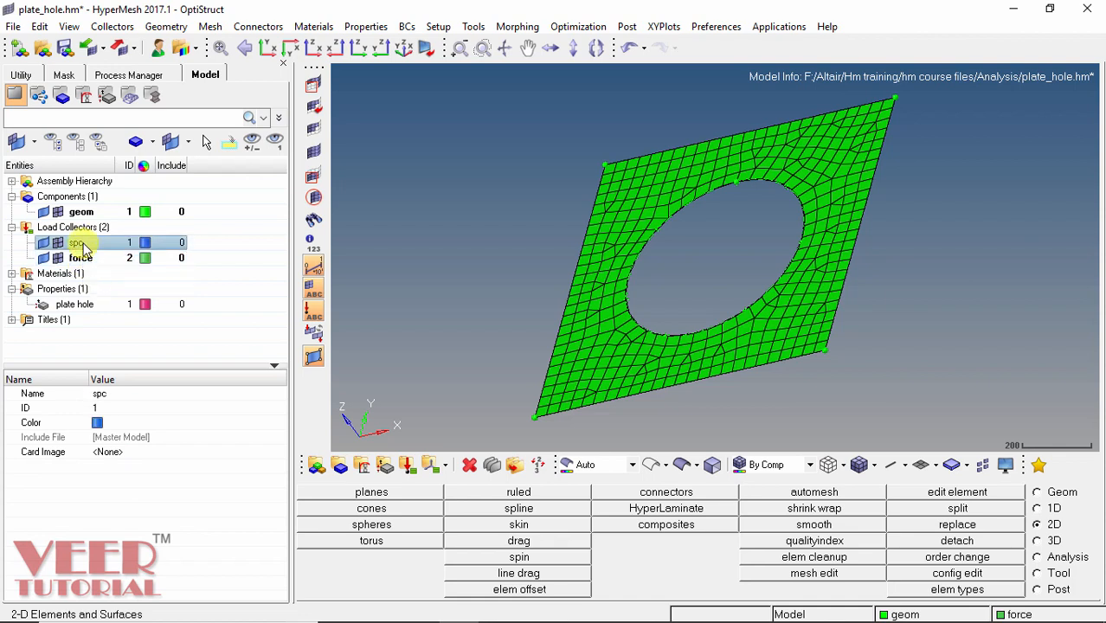
right_click(84, 247)
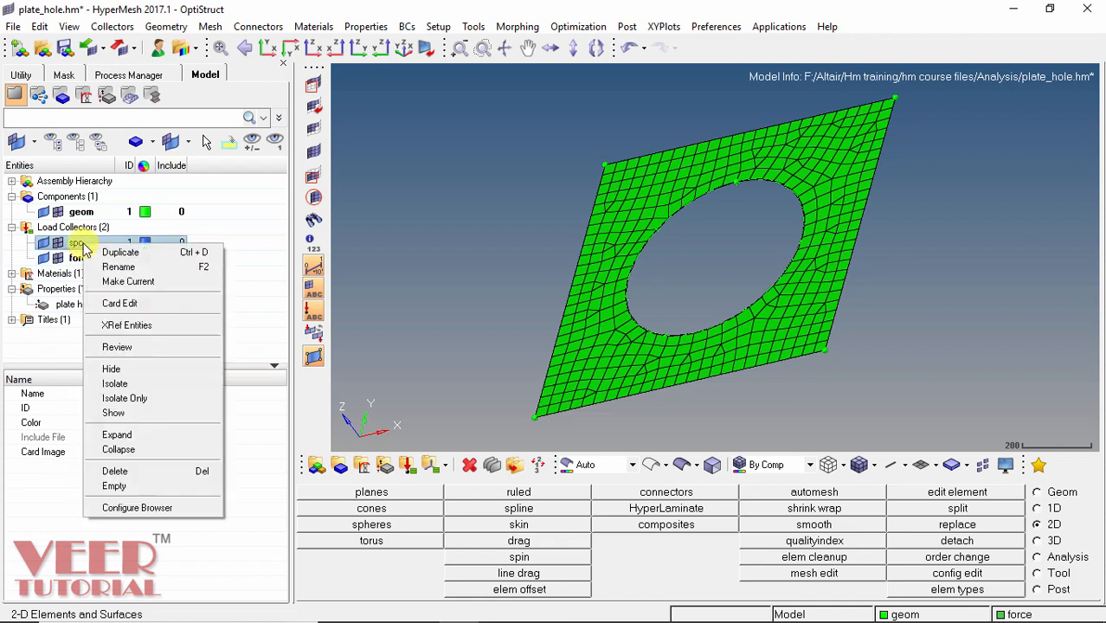
left_click(127, 283)
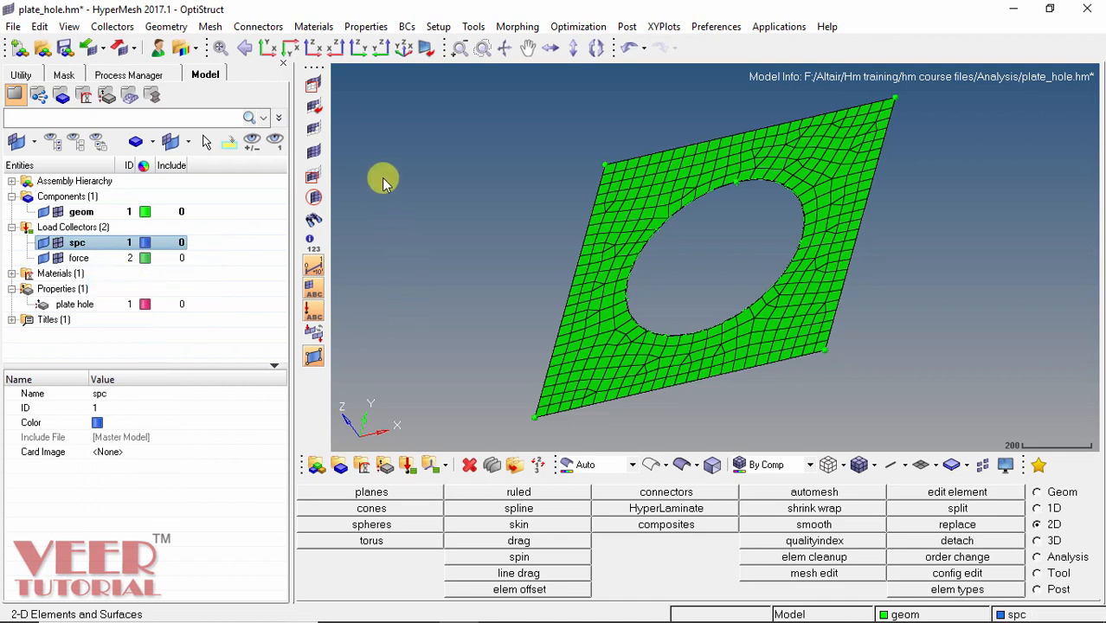
- Create SPC constraints with dof1 to dof6 set to 0 on all nodes along the plate's left and right edges
left_click(268, 50)
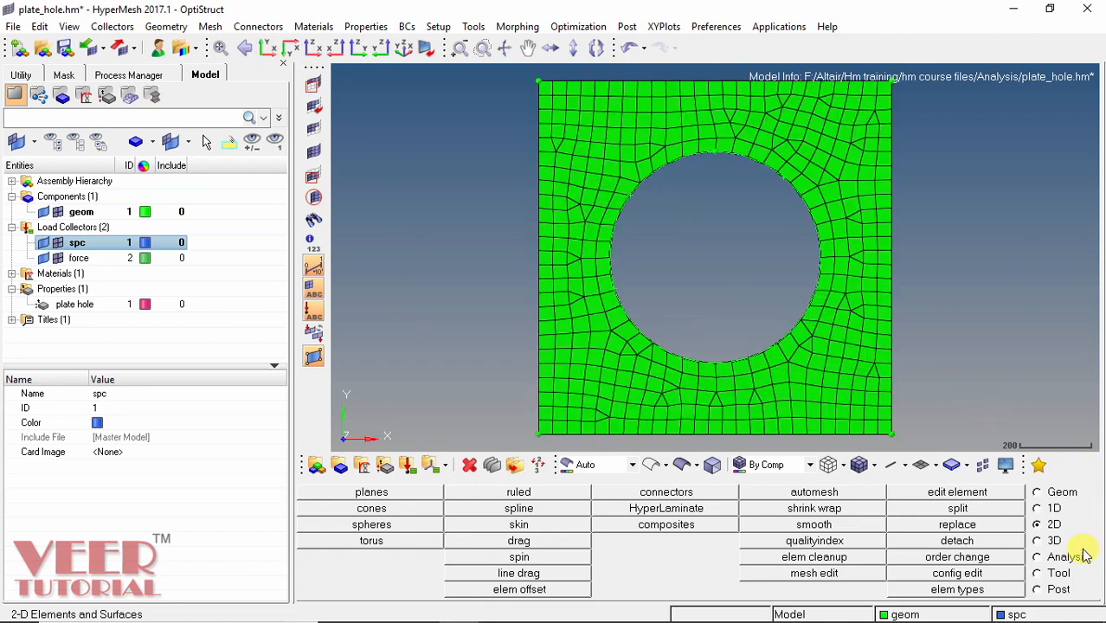
left_click(1039, 558)
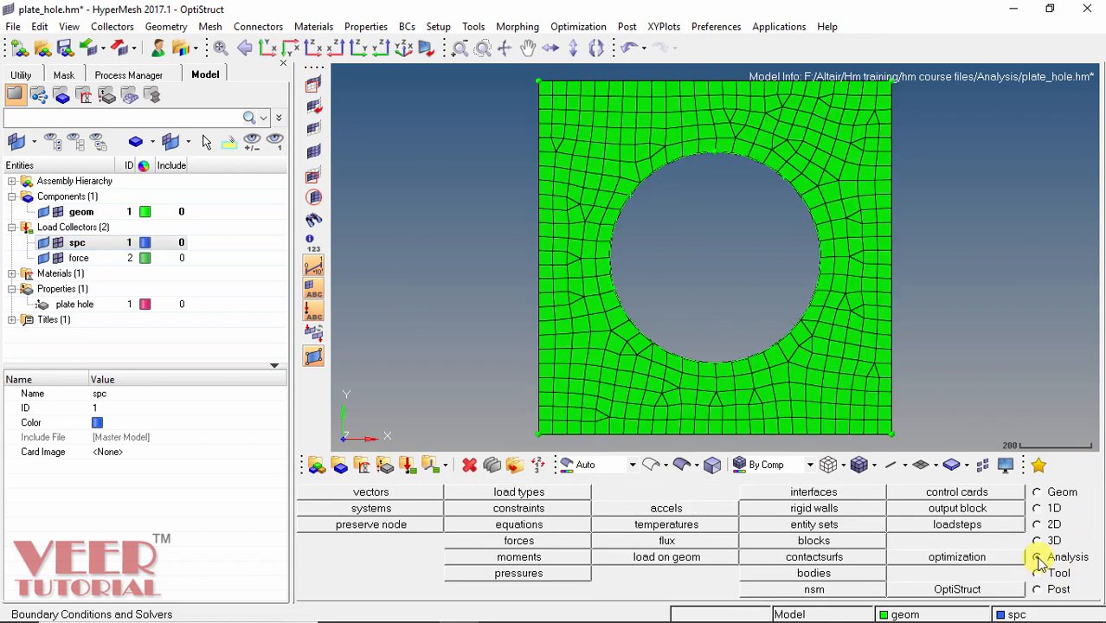
left_click(520, 509)
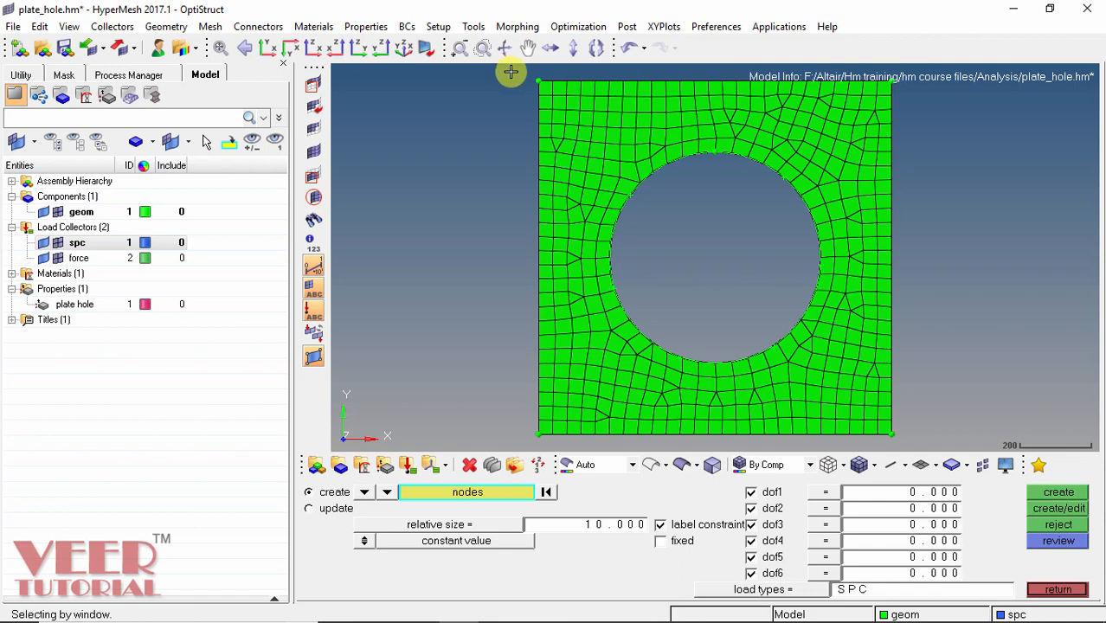
left_click_drag(508, 68, 546, 442, "shift")
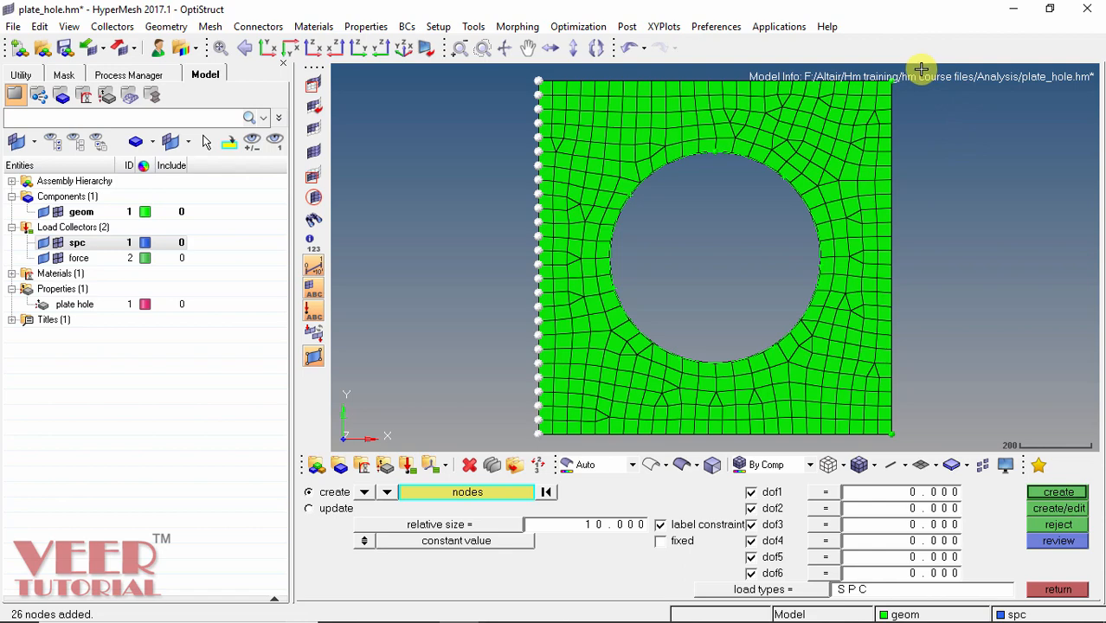
left_click_drag(921, 68, 886, 442)
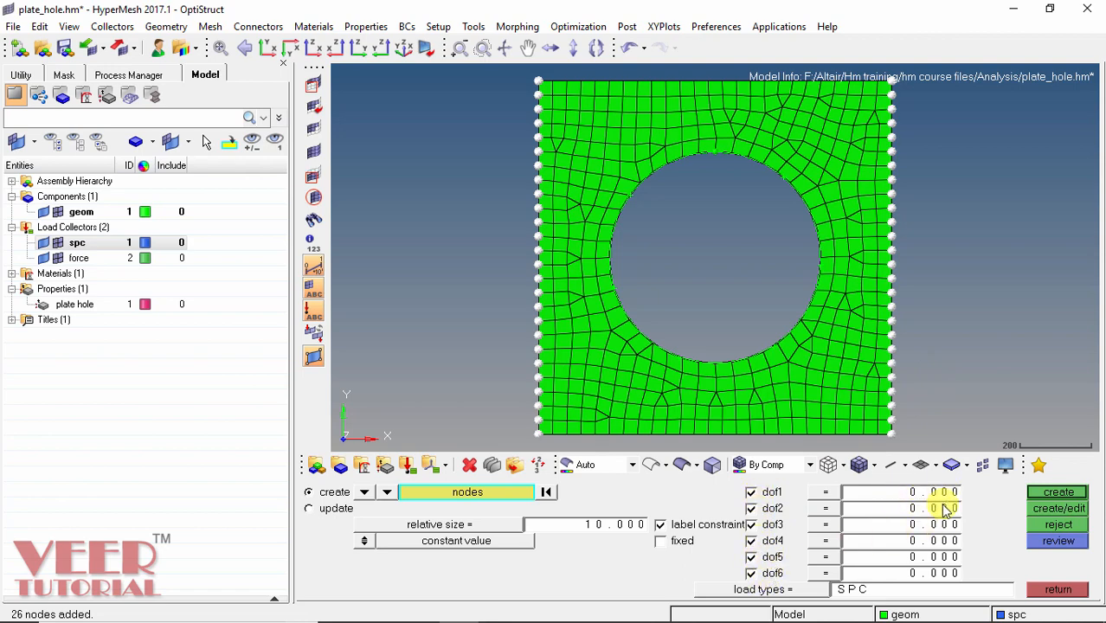
left_click(1058, 493)
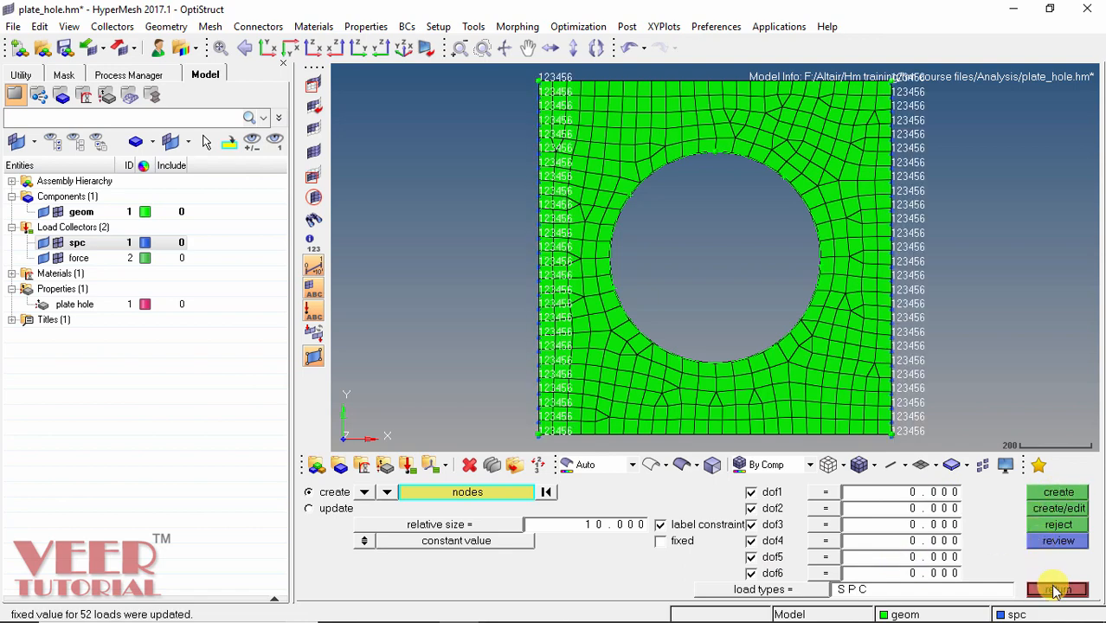
left_click(1056, 591)
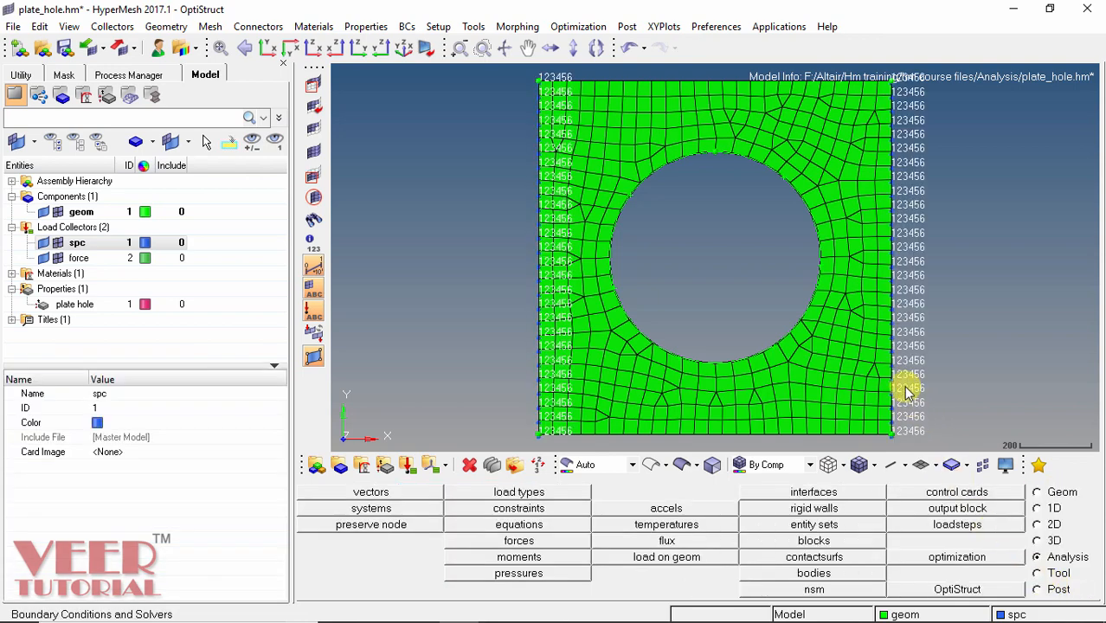
- Examine the constraint symbols and dof labels along the plate's edge up close
left_click_drag(956, 374, 852, 255, "ctrl")
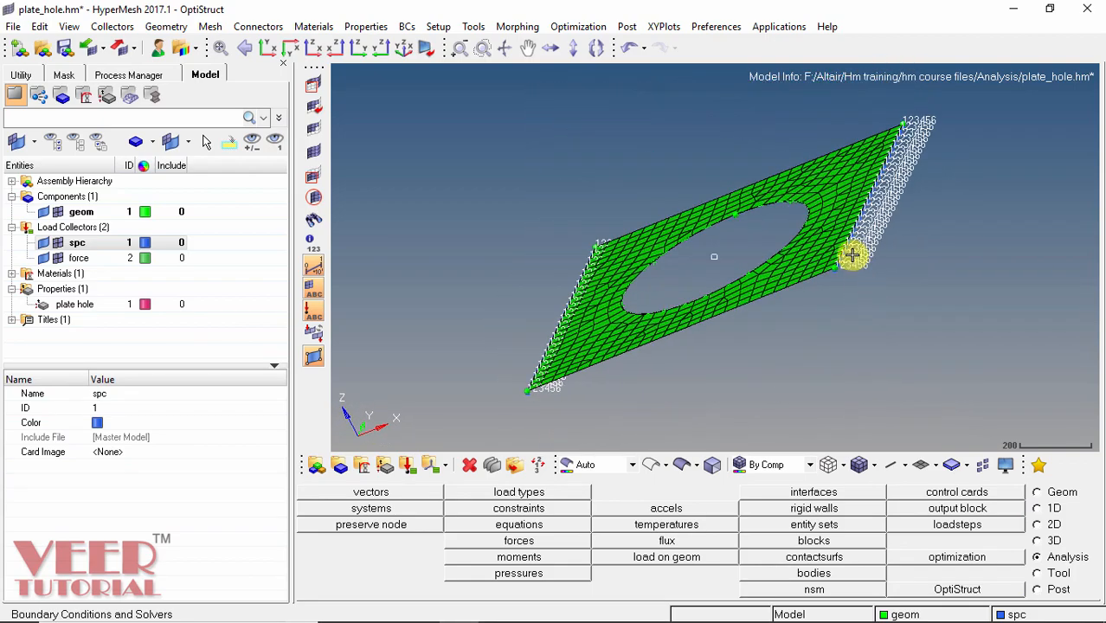
scroll(854, 251, "up", 3)
scroll(855, 249, "up", 5)
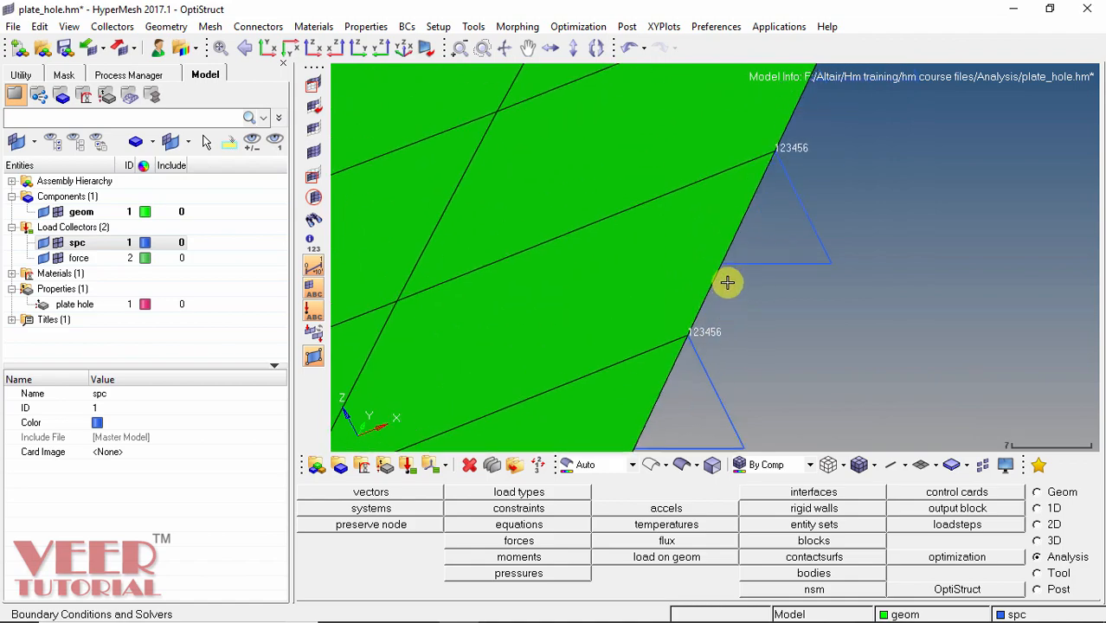
scroll(727, 281, "down", 4)
scroll(853, 244, "down", 5)
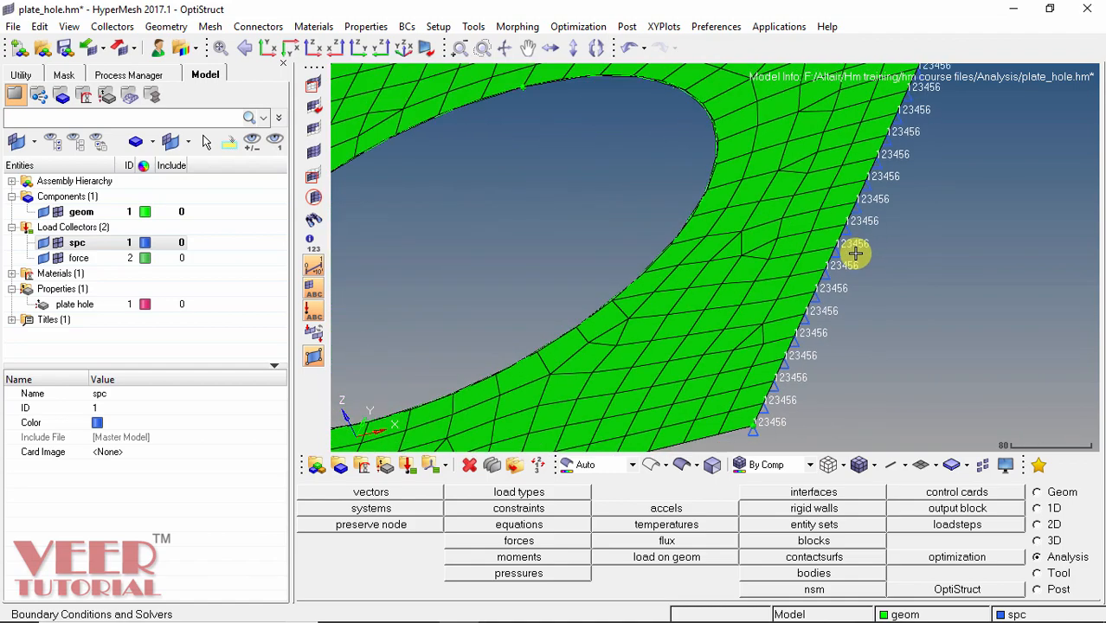
scroll(698, 187, "down", 2)
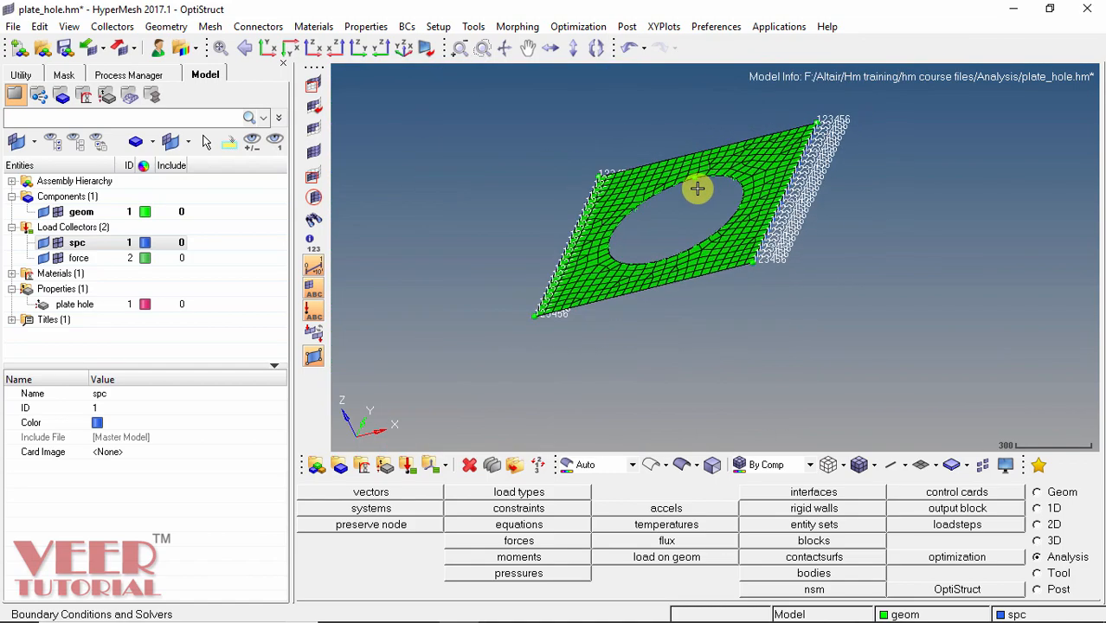
- Make force the current load collector
left_click(286, 47)
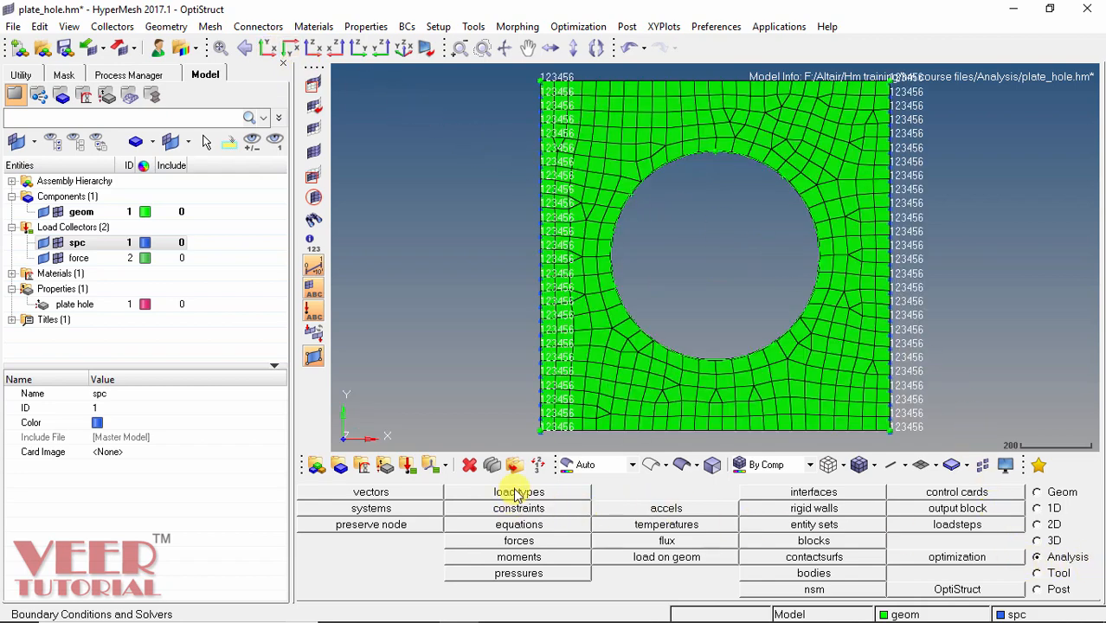
left_click(78, 260)
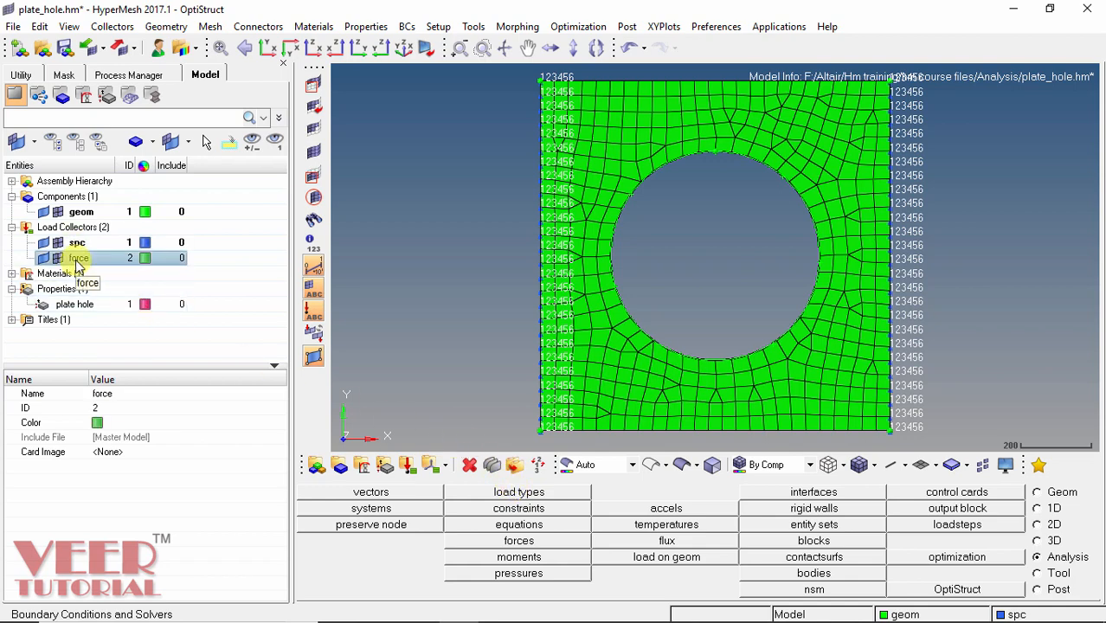
right_click(76, 263)
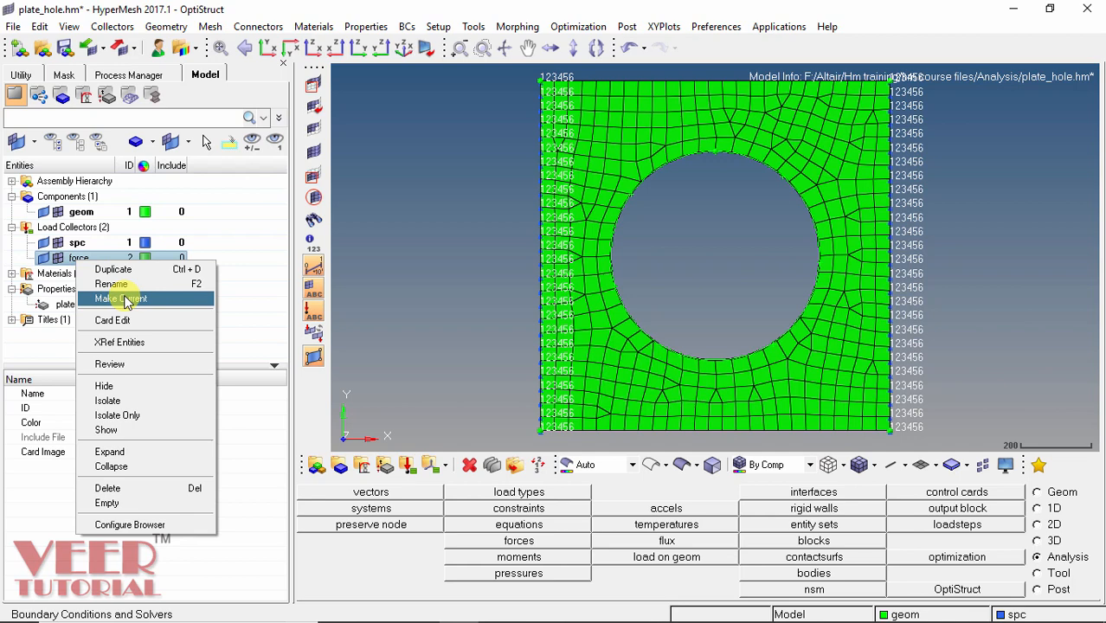
left_click(124, 298)
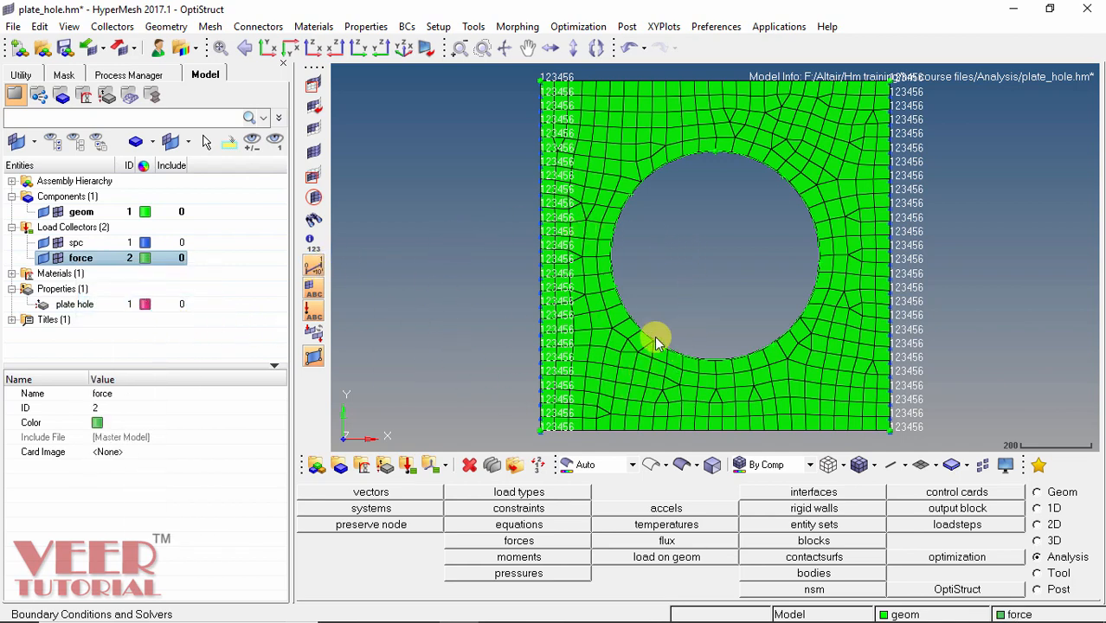
- Start creating forces and select all the nodes around the edge of the plate's circular hole
left_click(519, 541)
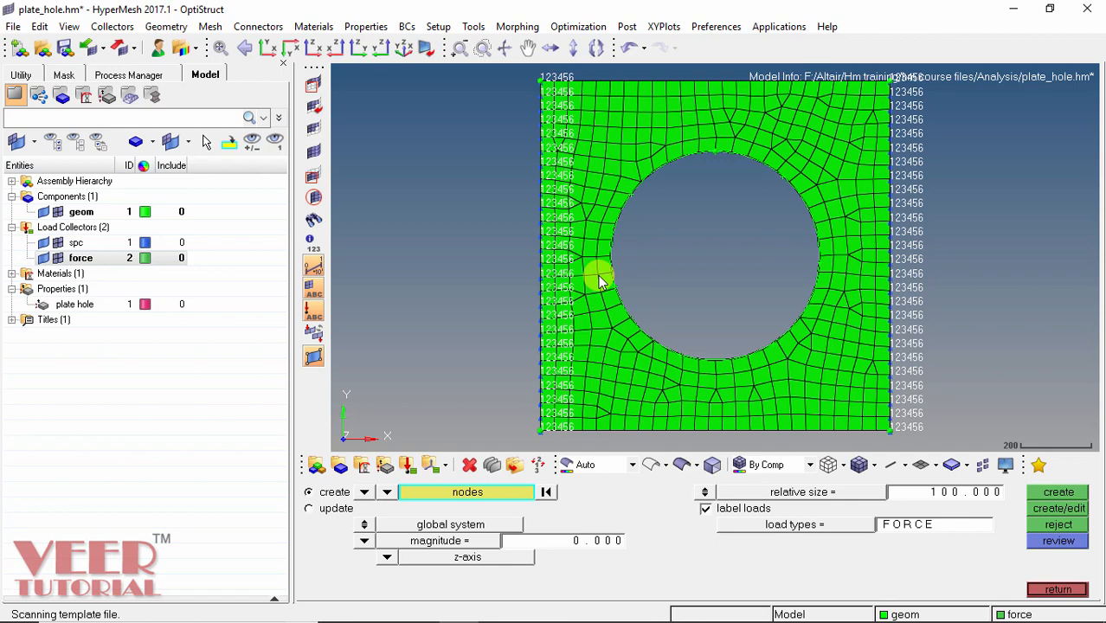
left_click(662, 162)
scroll(705, 161, "up", 1)
scroll(744, 218, "up", 1)
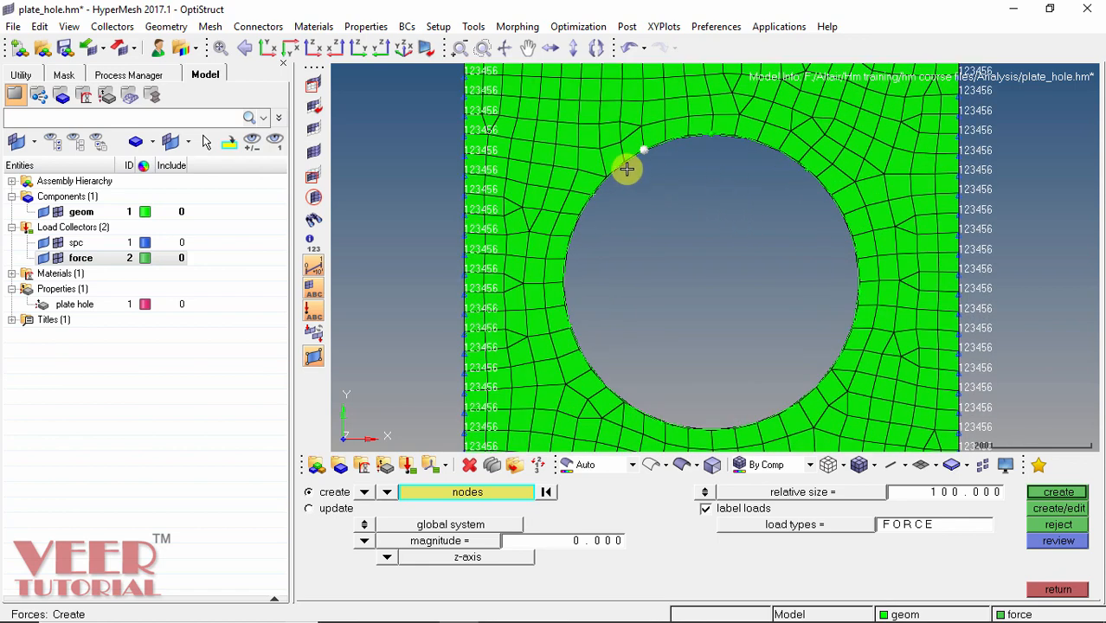
left_click(623, 164)
left_click(591, 195)
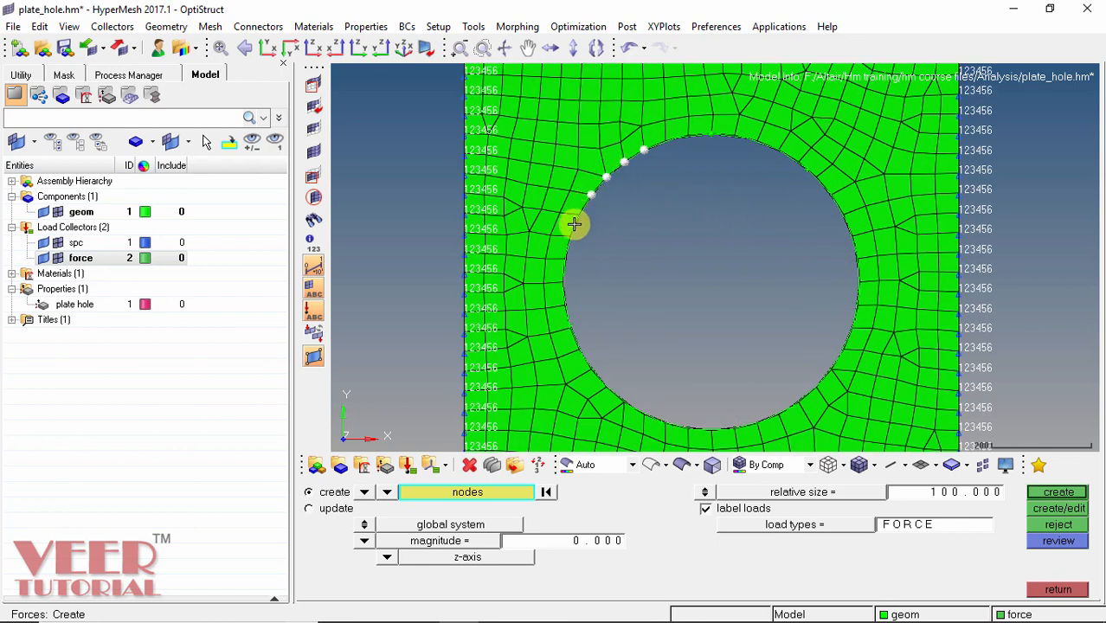
left_click(579, 215)
left_click(570, 236)
left_click(564, 259)
left_click(563, 281)
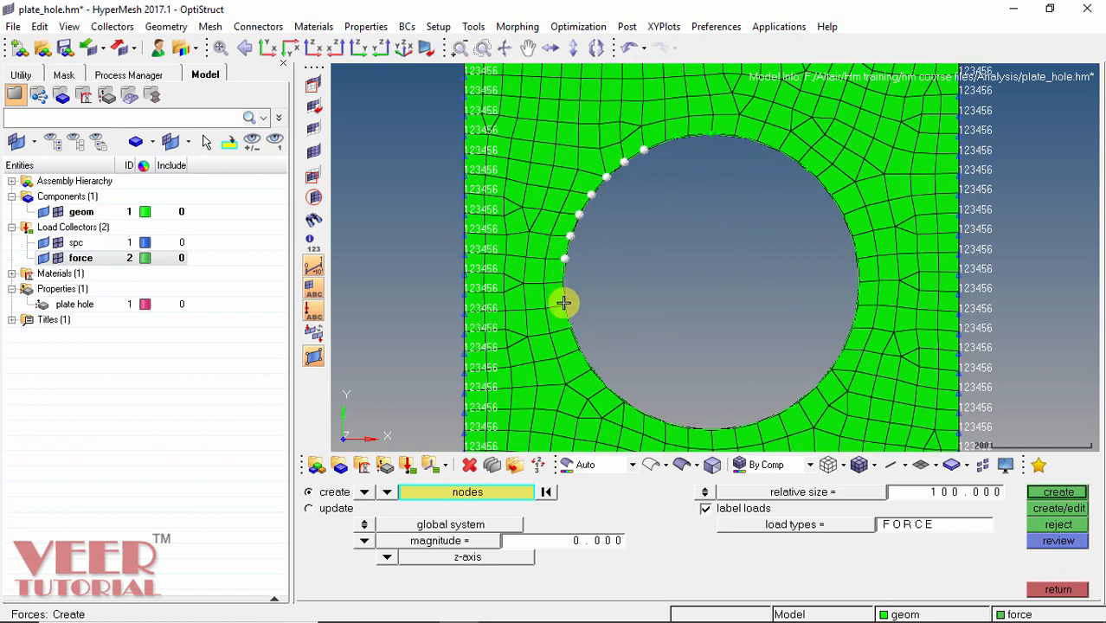
left_click(565, 305)
left_click(570, 327)
left_click(579, 349)
left_click(591, 369)
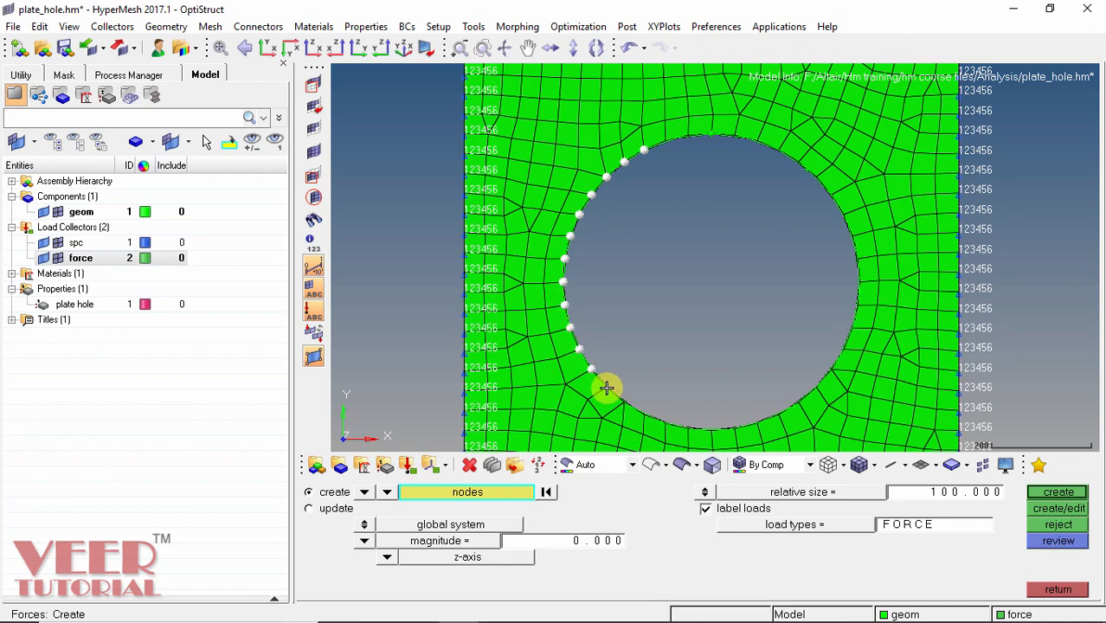
left_click(606, 387)
left_click(624, 401)
left_click(643, 415)
left_click(665, 423)
left_click(687, 428)
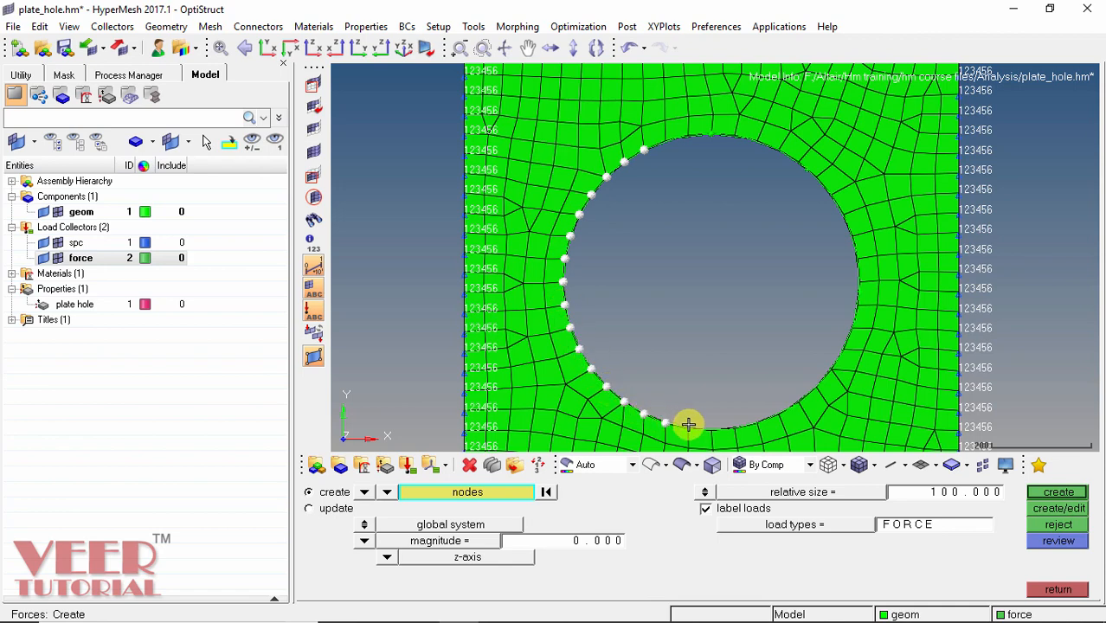
left_click(710, 430)
left_click(734, 427)
left_click(757, 421)
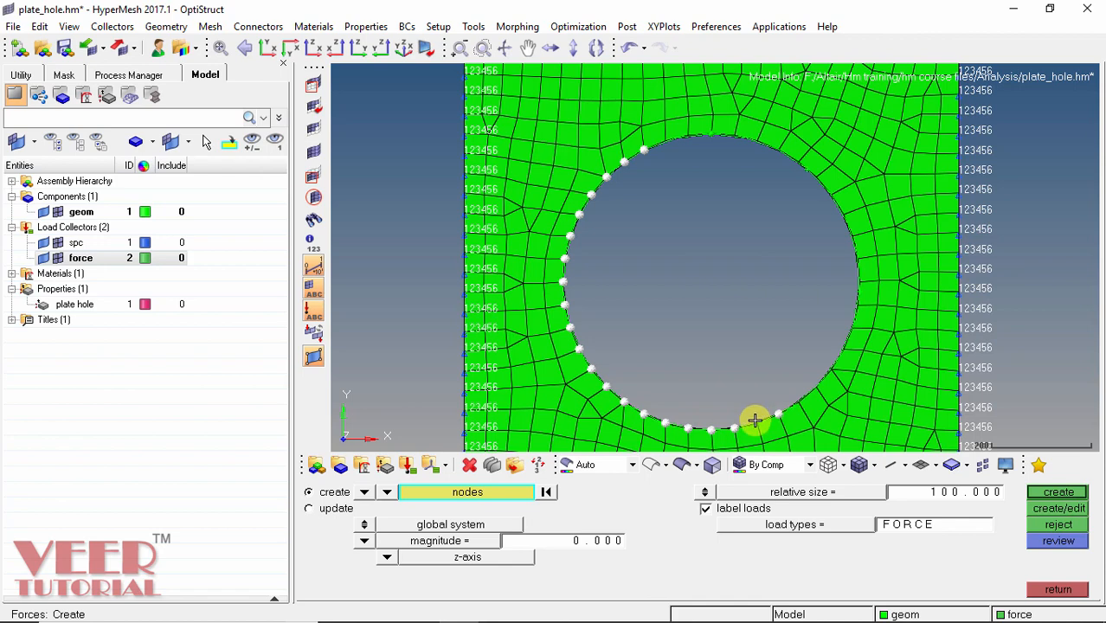
left_click(779, 414)
left_click(797, 402)
left_click(815, 387)
left_click(830, 369)
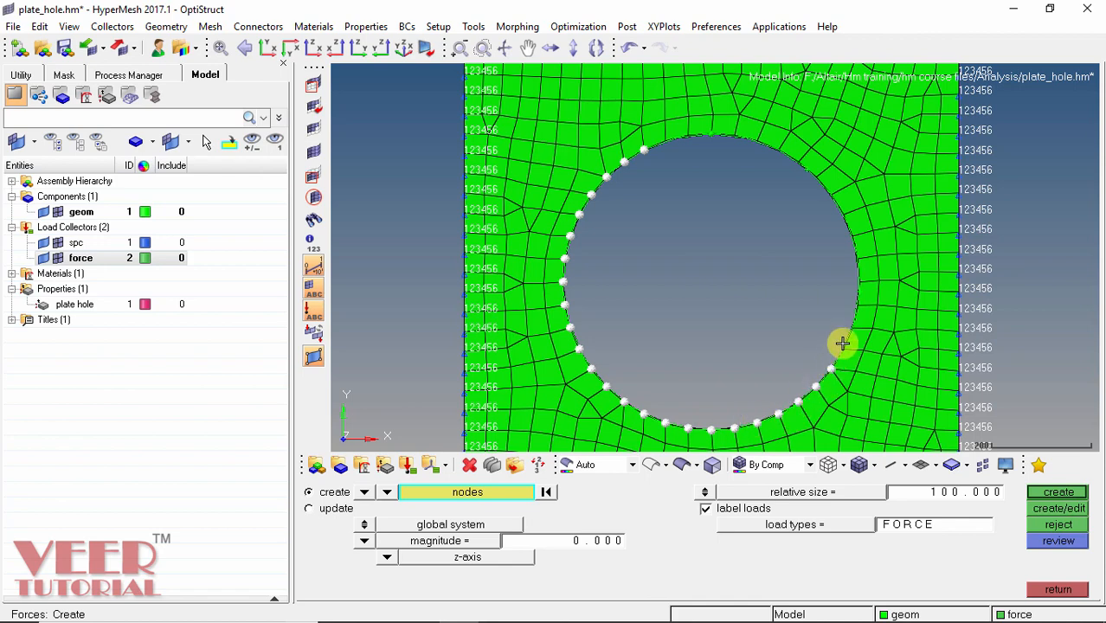
left_click(843, 349)
left_click(852, 329)
left_click(857, 304)
left_click(859, 282)
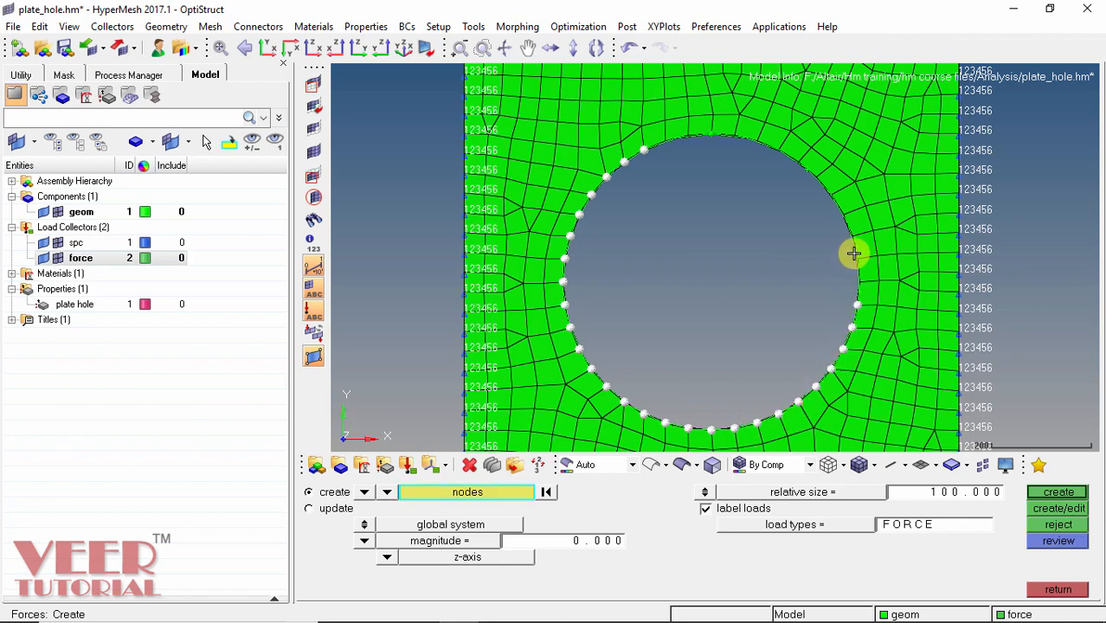
left_click(858, 258)
left_click(852, 235)
left_click(842, 214)
left_click(831, 194)
left_click(815, 177)
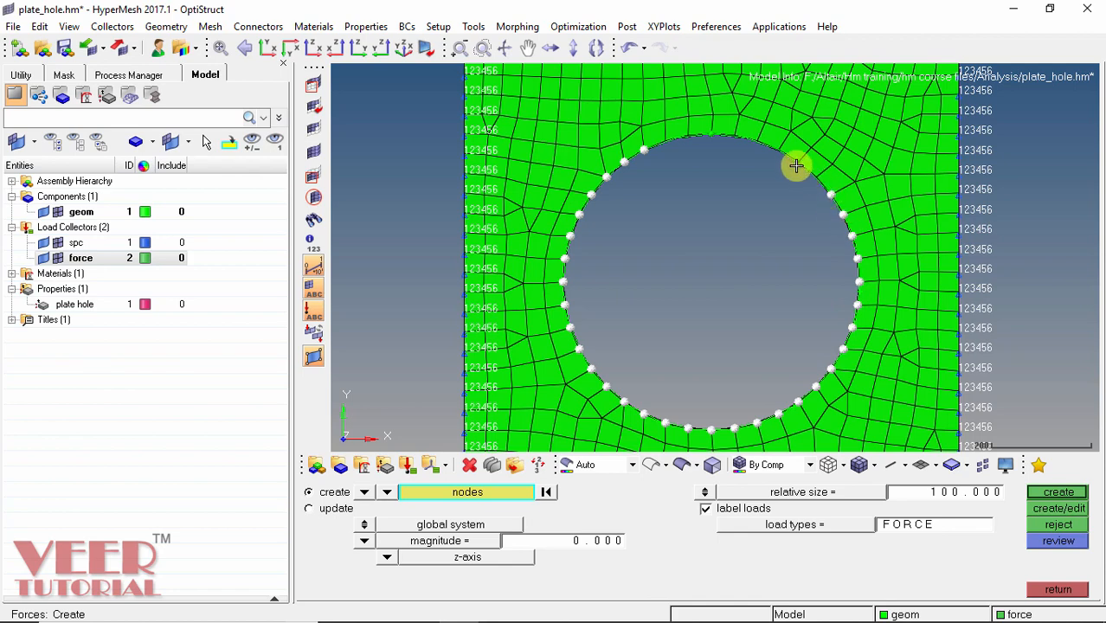
left_click(797, 162)
left_click(779, 150)
left_click(757, 141)
left_click(734, 137)
left_click(711, 135)
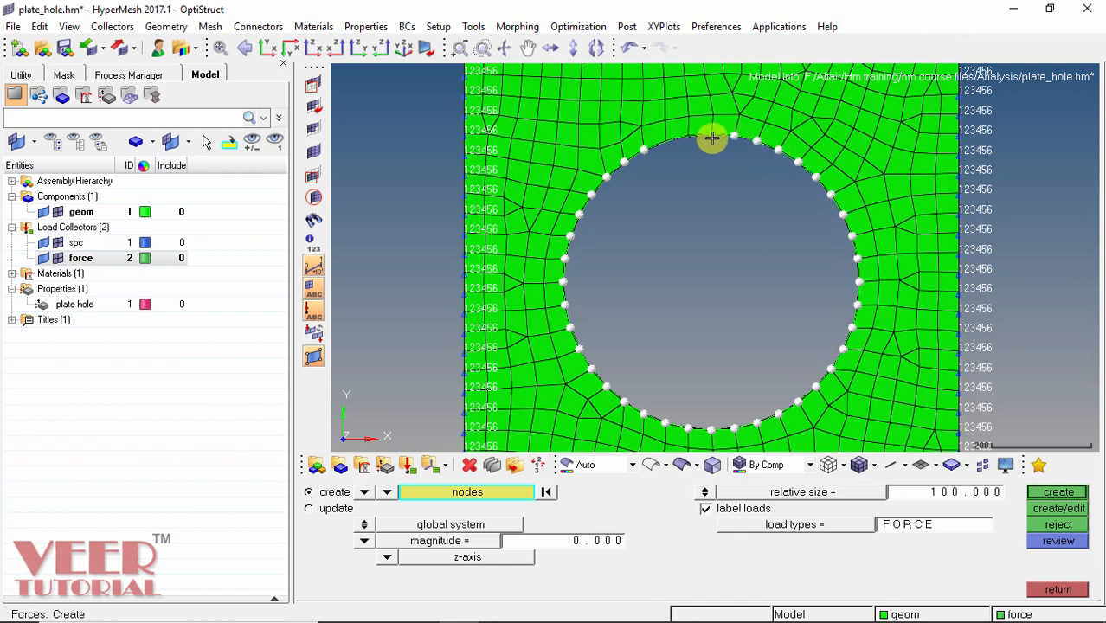
left_click(666, 141)
left_click(688, 137)
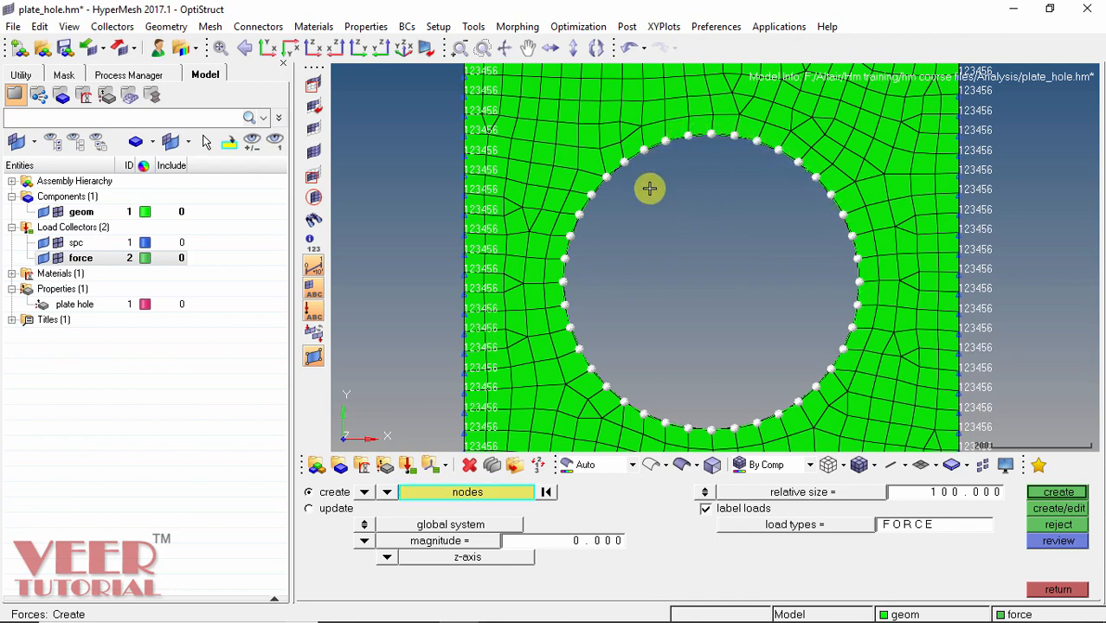
scroll(649, 186, "down", 4)
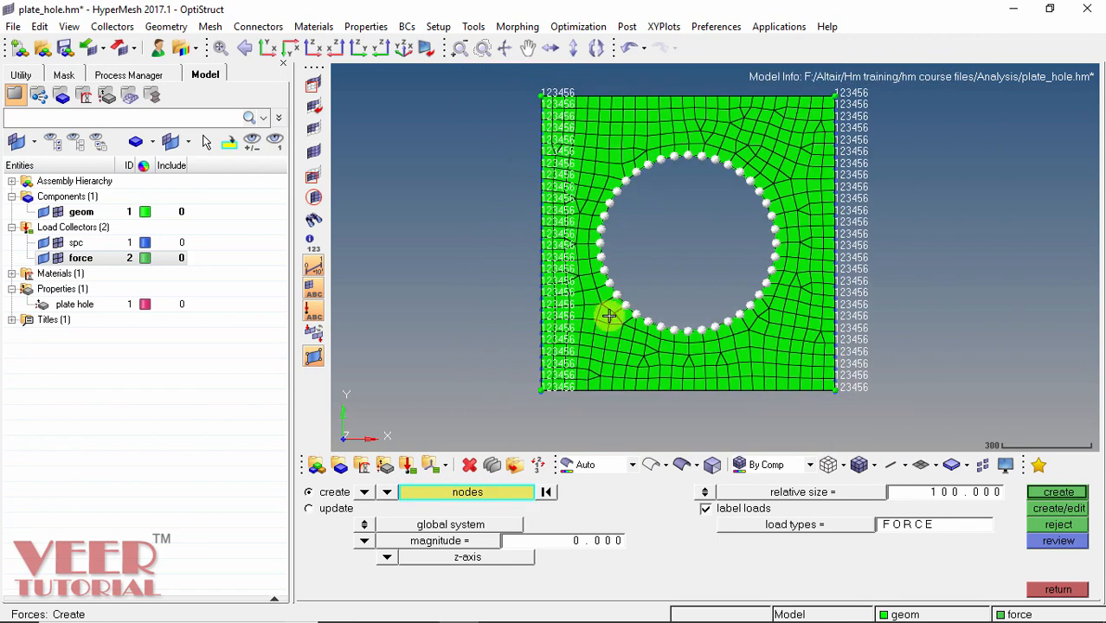
- Create forces with magnitude -25 along the z-axis on the selected hole nodes
left_click(578, 541)
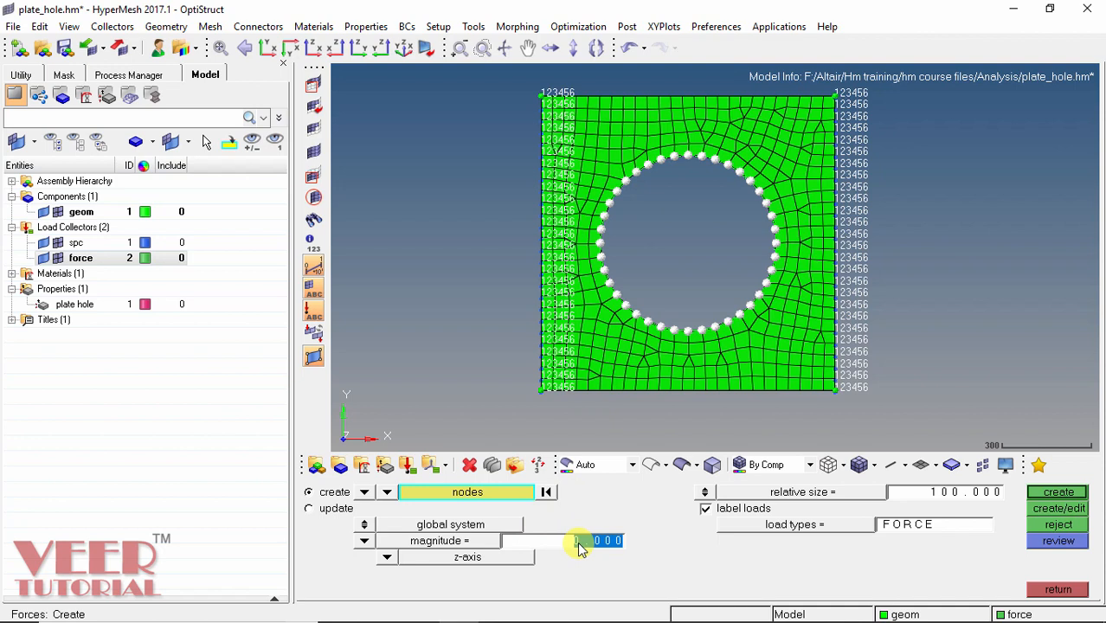
type("2")
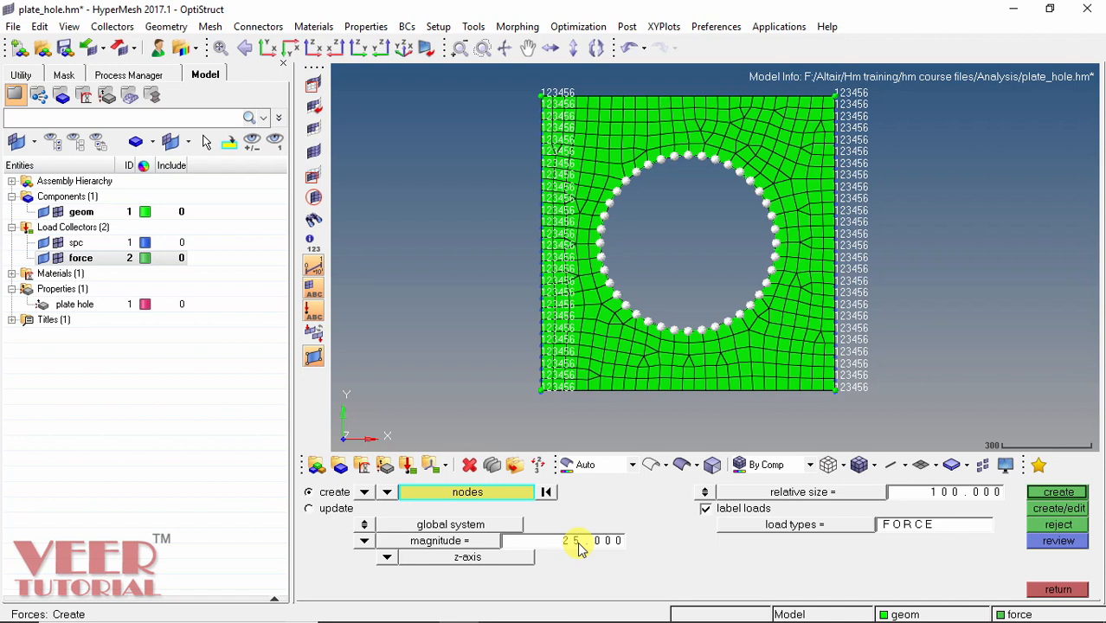
type("5")
key("Return")
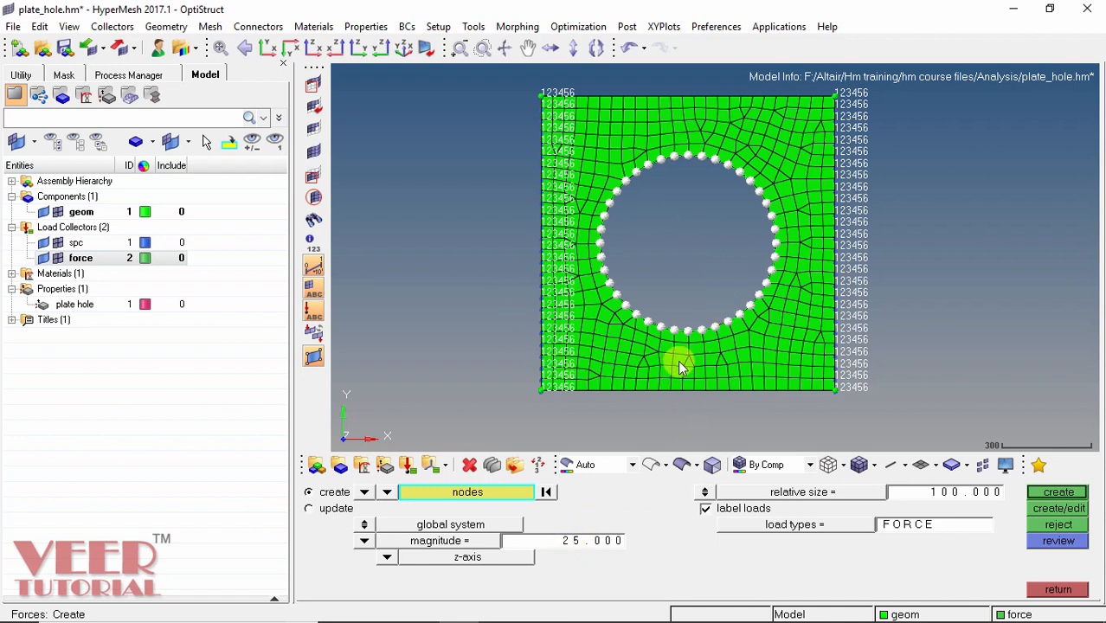
left_click(387, 557)
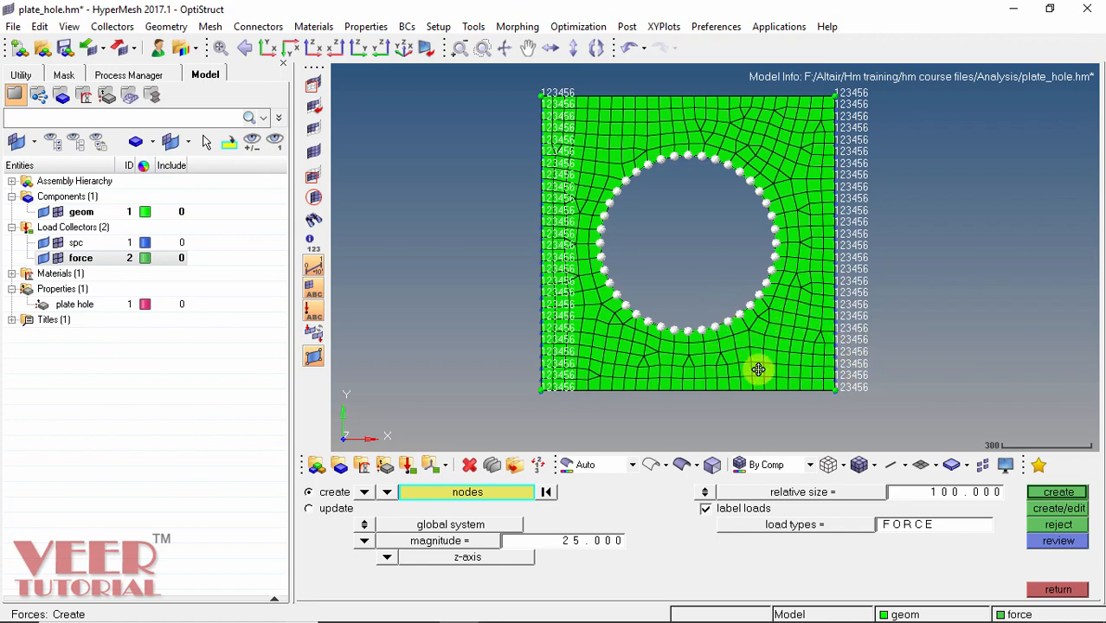
left_click_drag(758, 371, 635, 247, "ctrl")
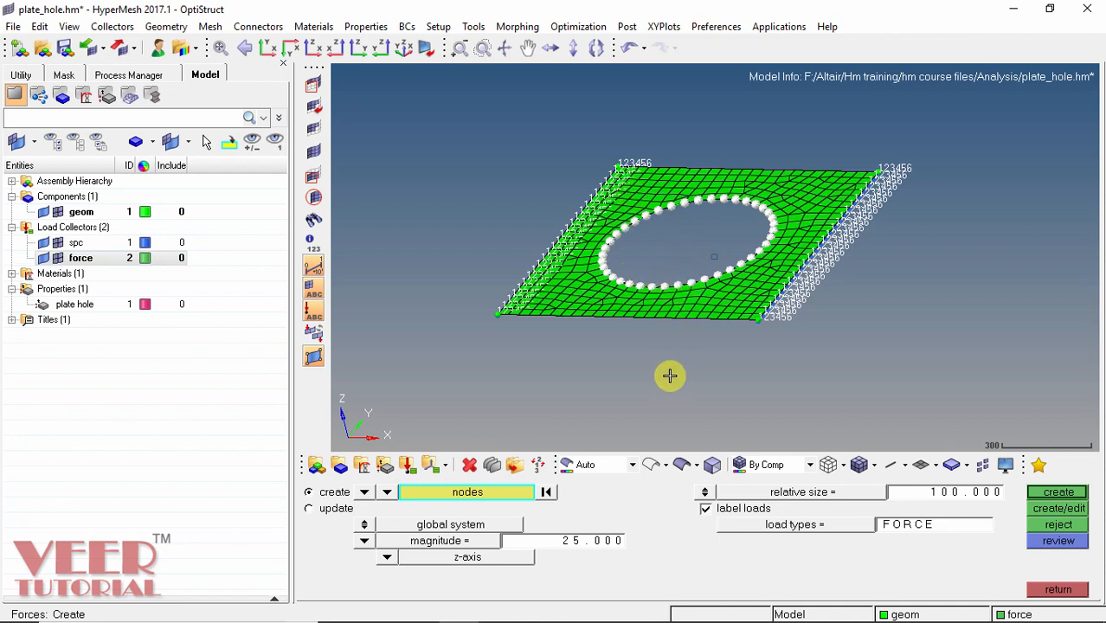
left_click(388, 563)
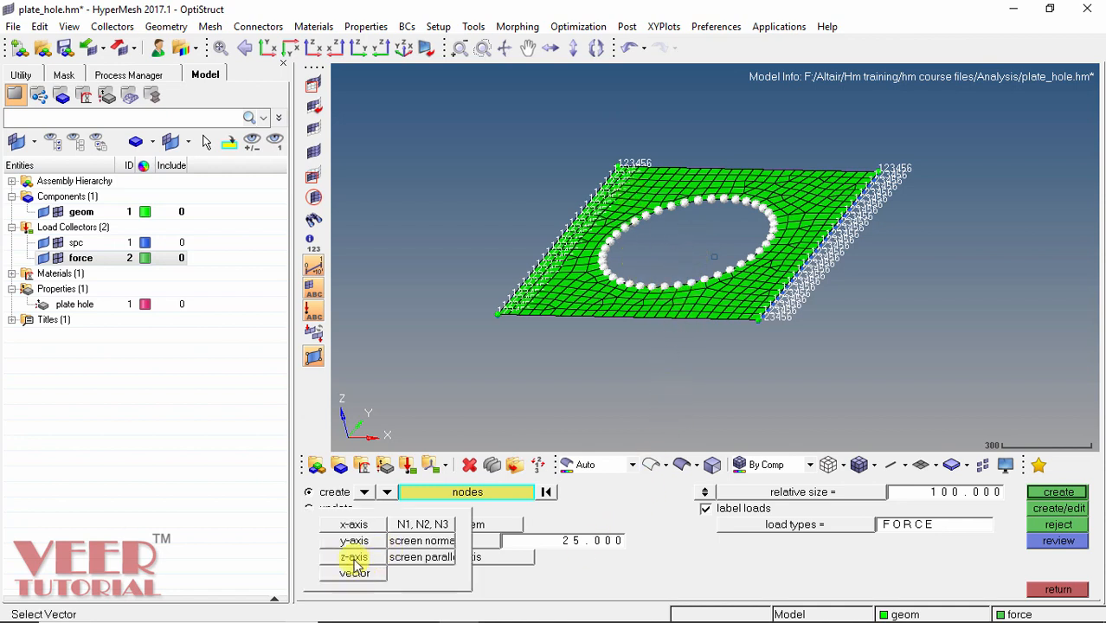
left_click(355, 559)
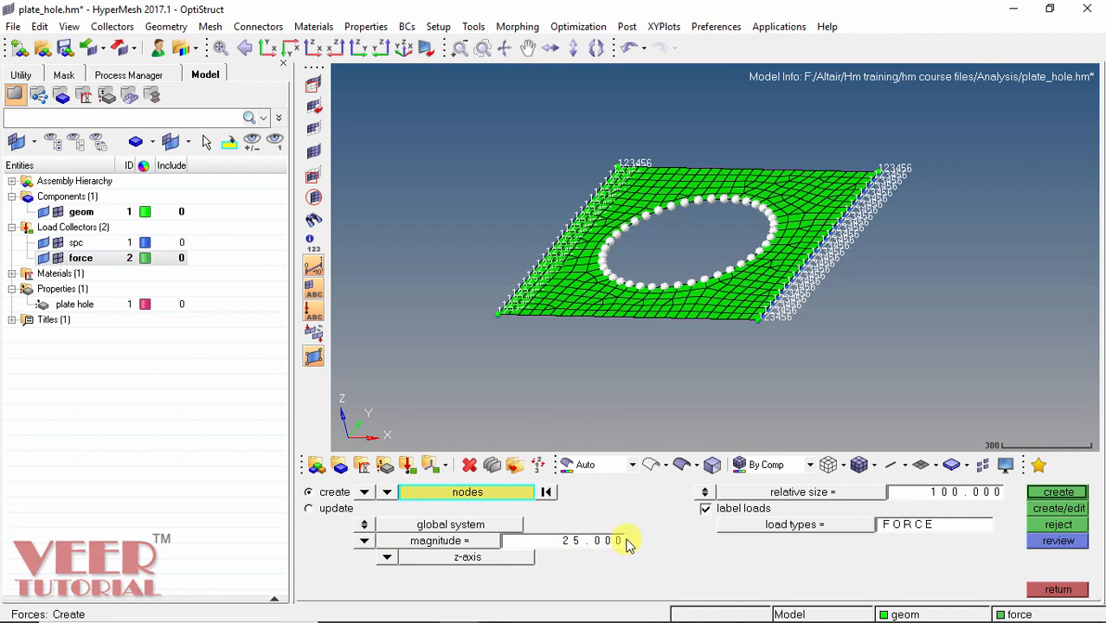
left_click(567, 544)
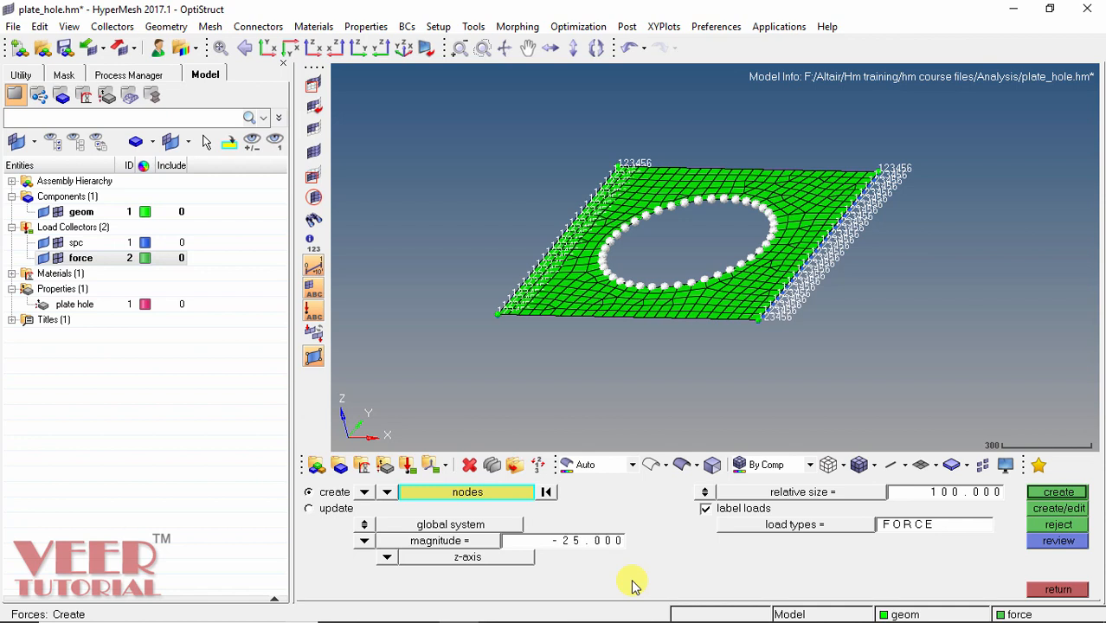
left_click(1046, 495)
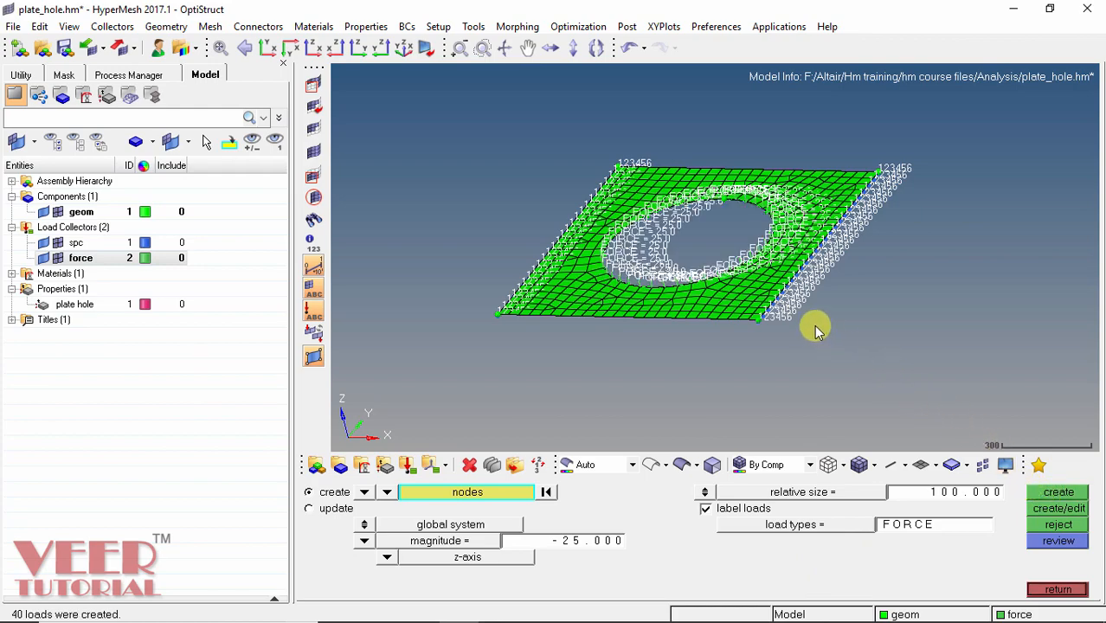
- Examine the direction and labels of the force arrows along the hole's edge up close, then finish creating forces
scroll(660, 291, "up", 3)
scroll(746, 346, "up", 5)
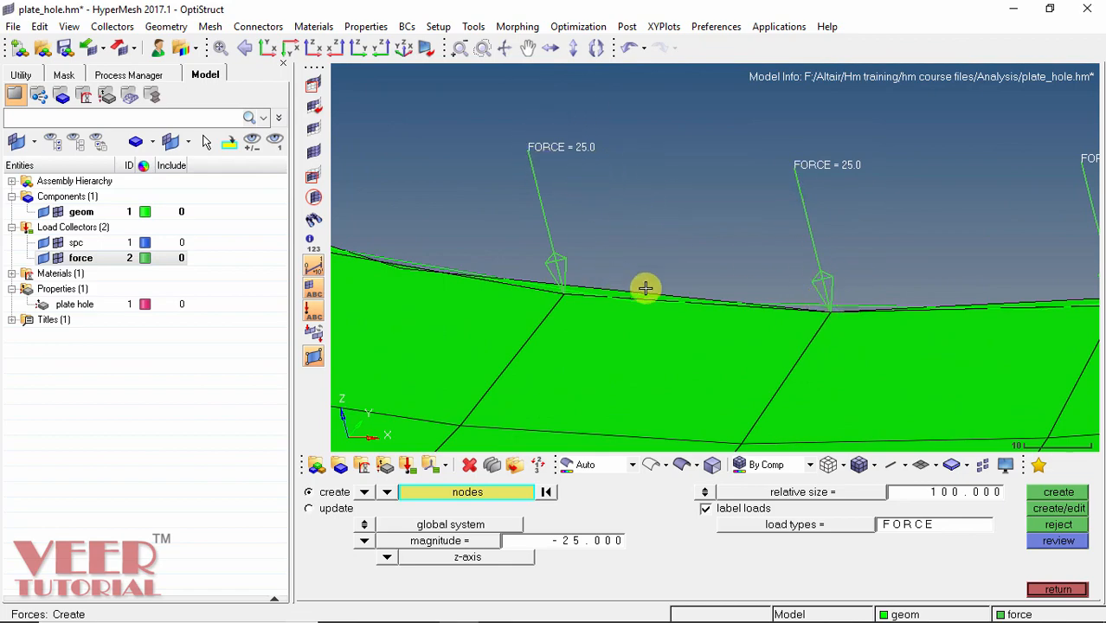
scroll(662, 338, "down", 4)
scroll(641, 388, "down", 3)
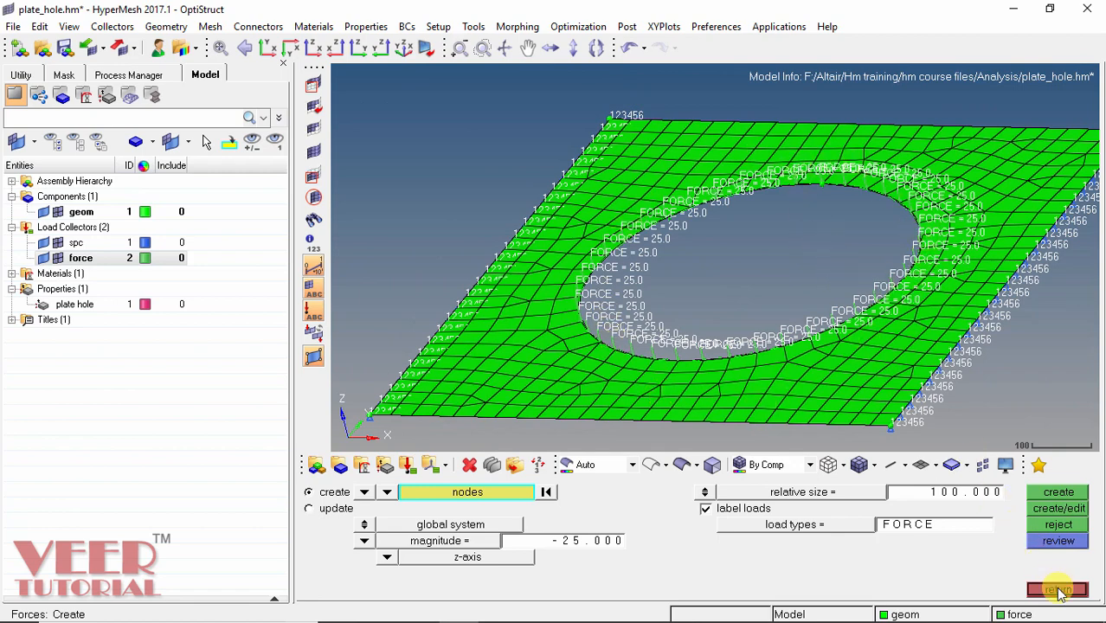
left_click(1058, 590)
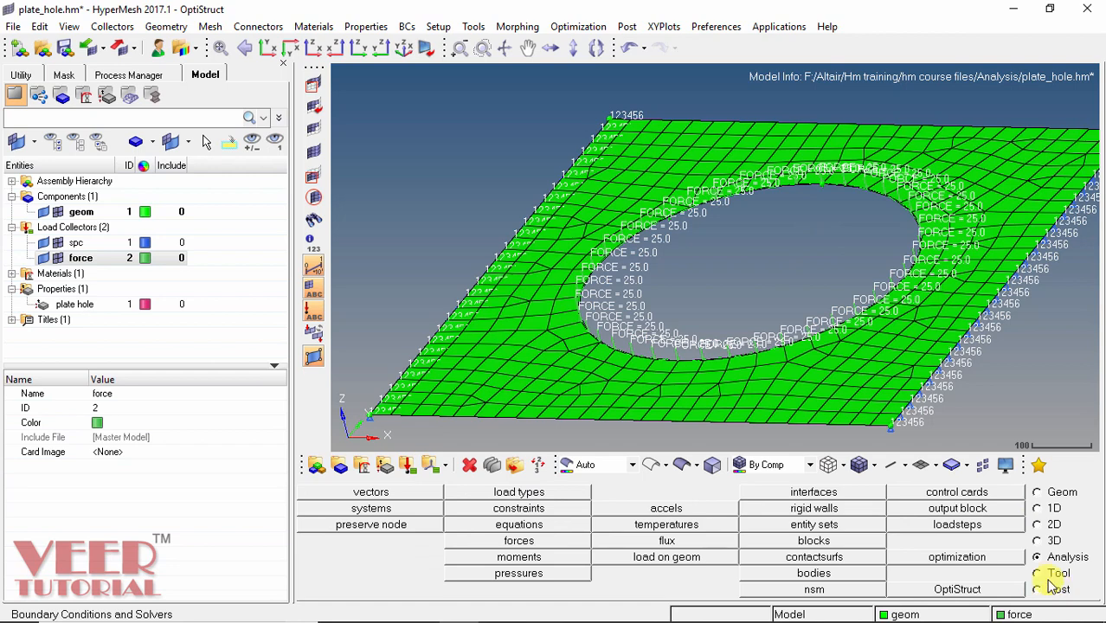
- Set up a new load step of type linear static named linear analysis
left_click(959, 526)
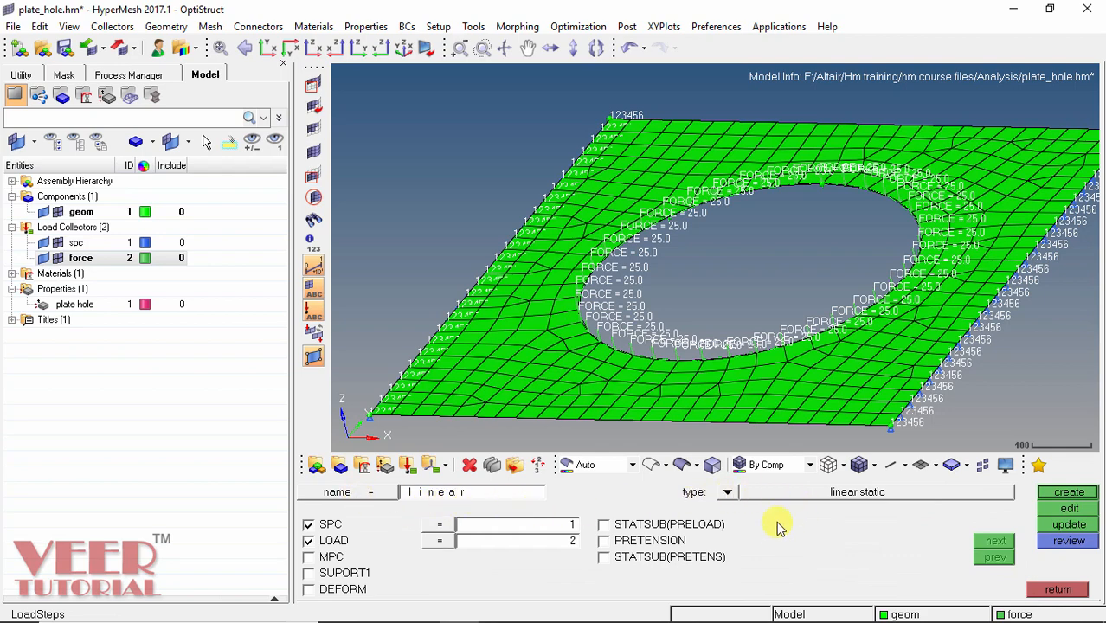
left_click(730, 493)
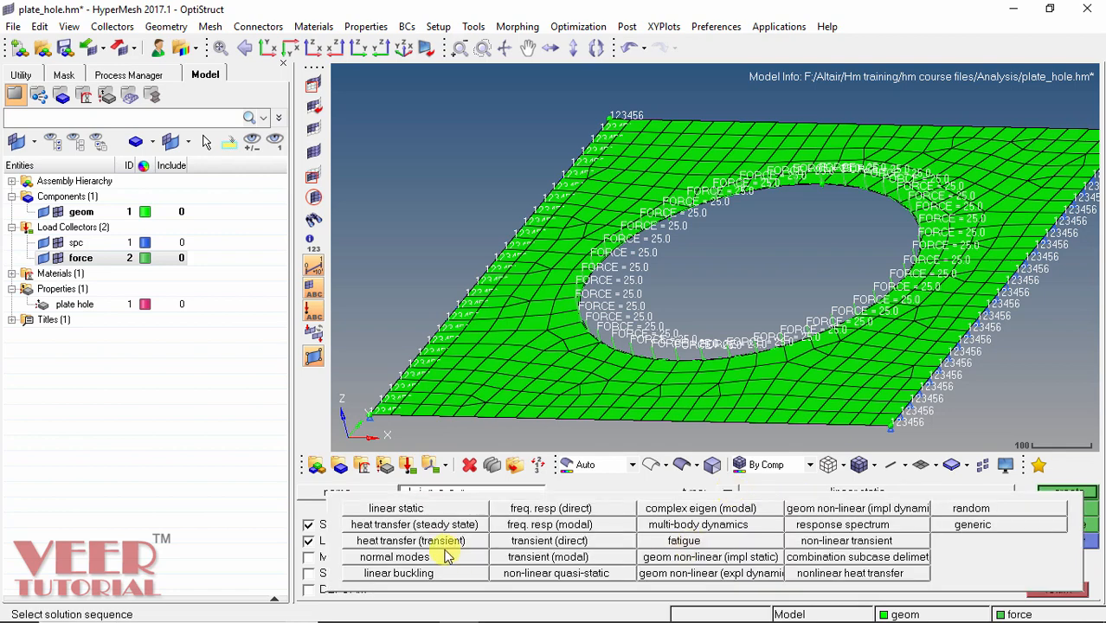
left_click(401, 511)
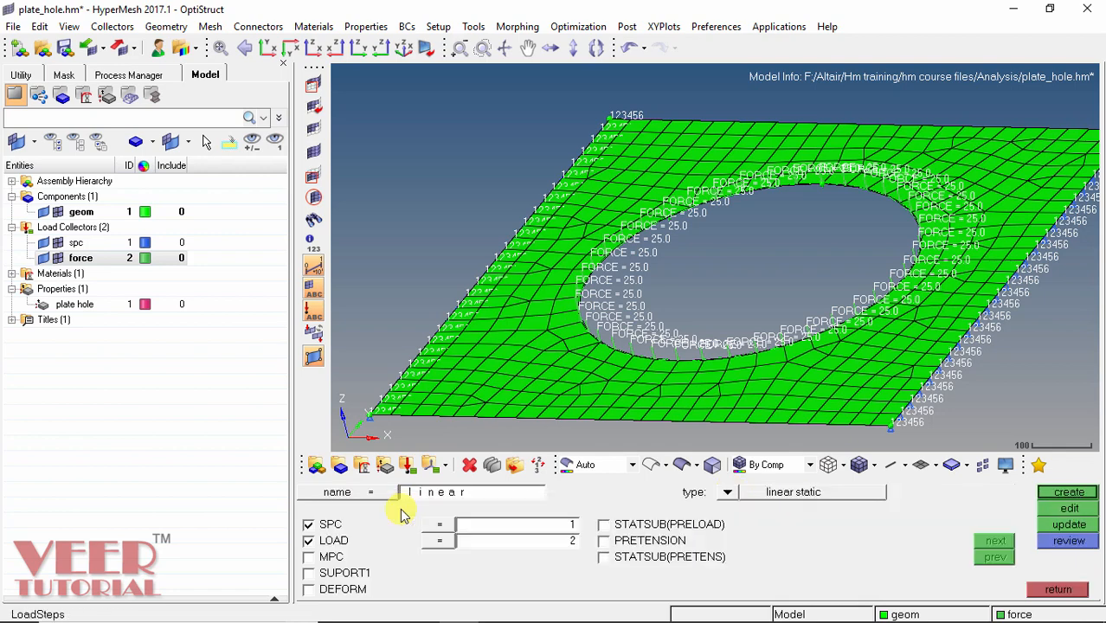
left_click(468, 499)
type("li")
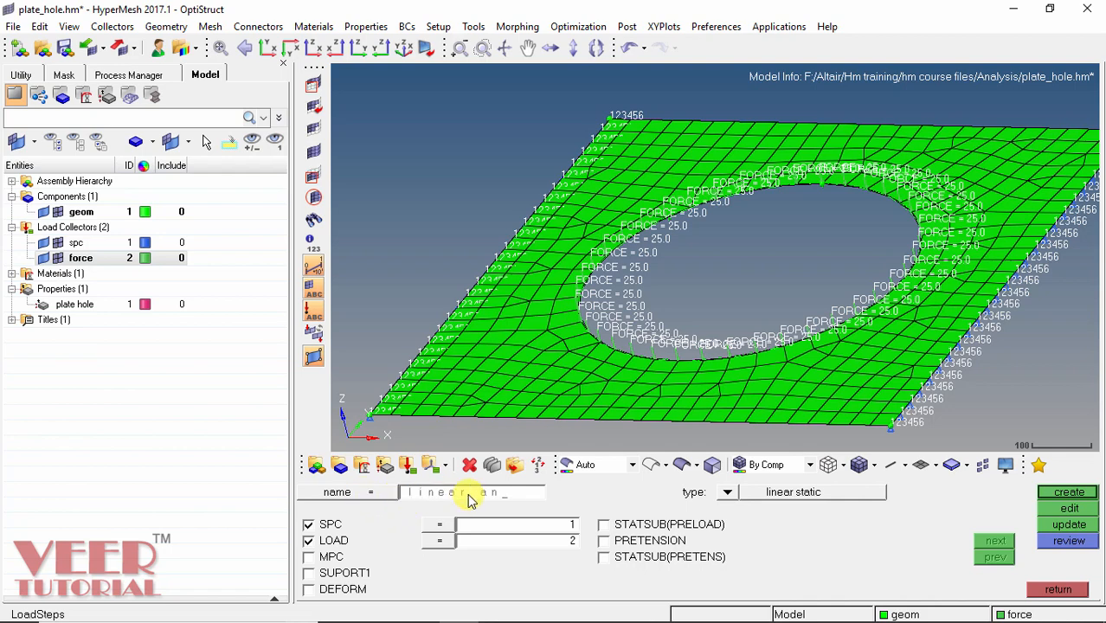
type("near analysis")
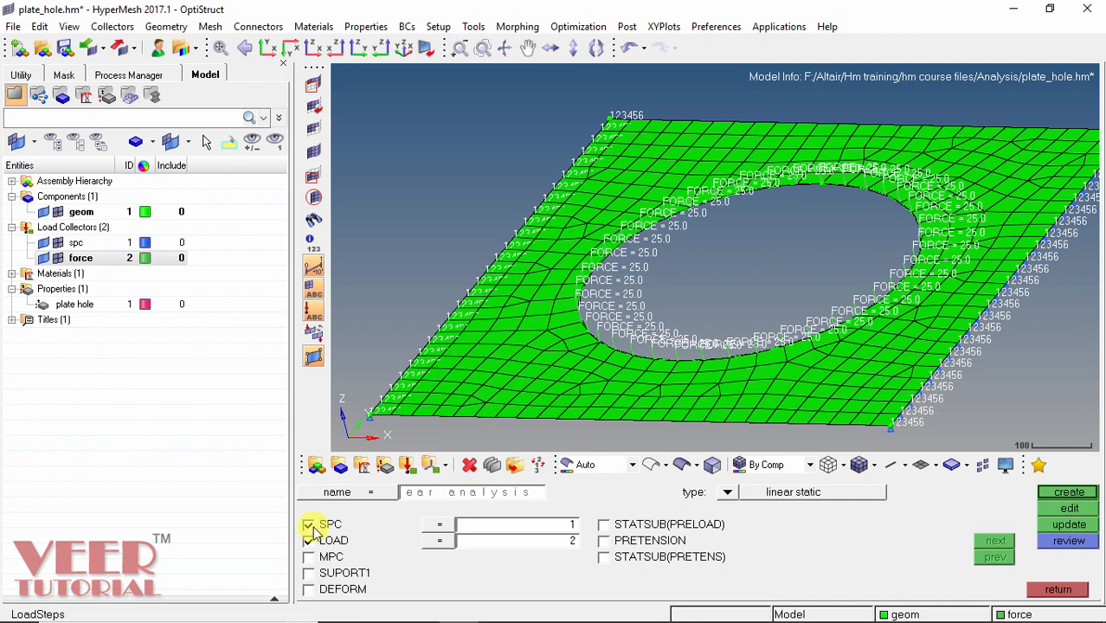
- Assign the spc collector as SPC and the force collector as LOAD, and create the load step
left_click(309, 525)
left_click(309, 526)
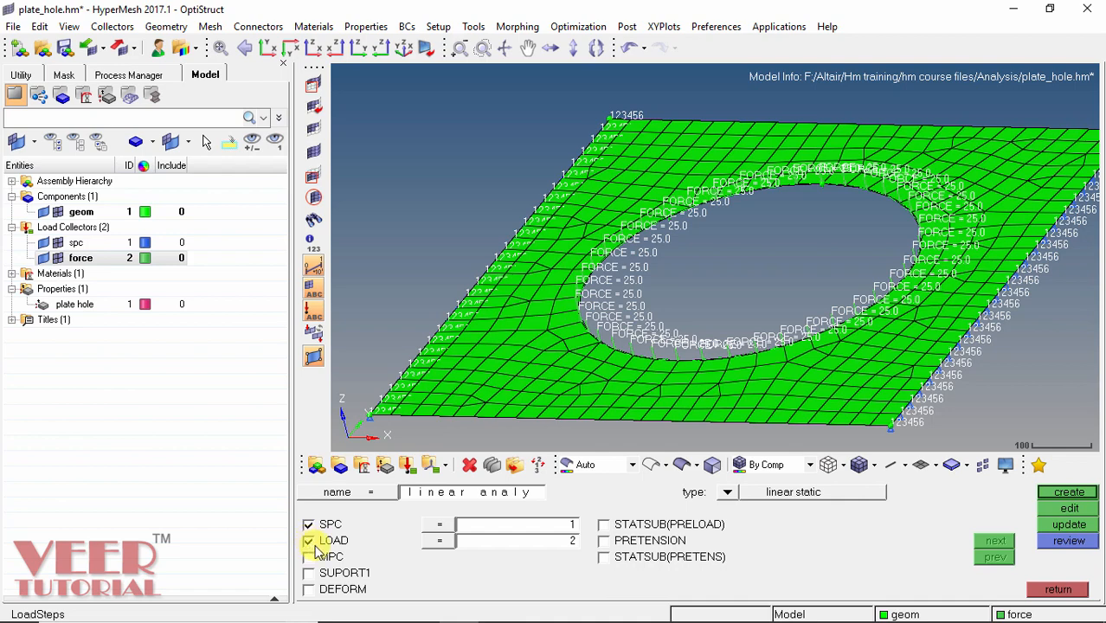
left_click(440, 524)
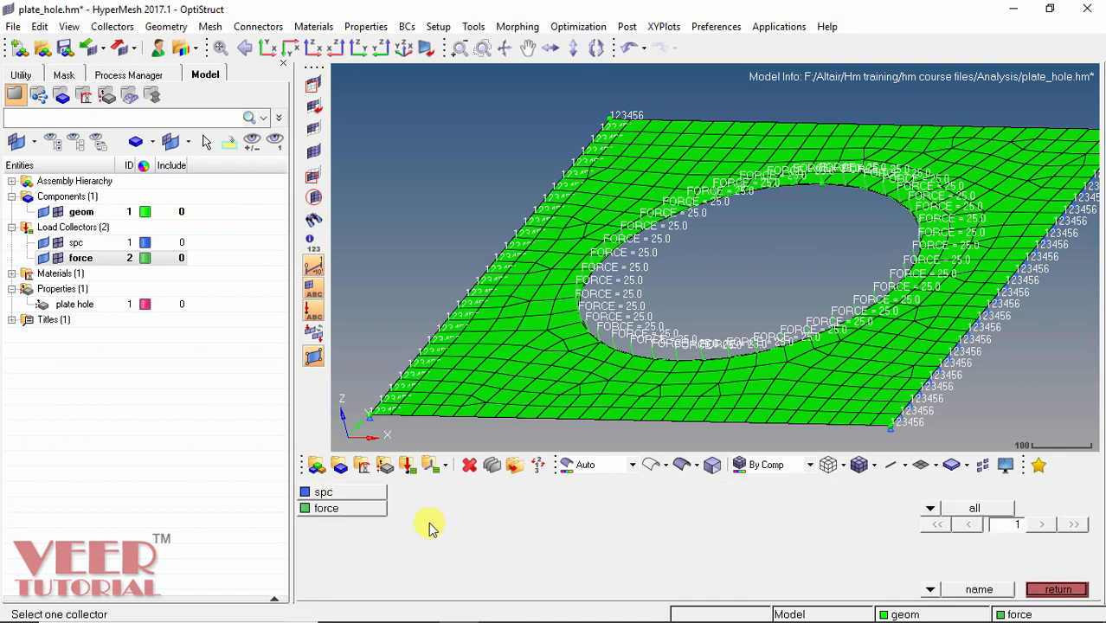
left_click(323, 493)
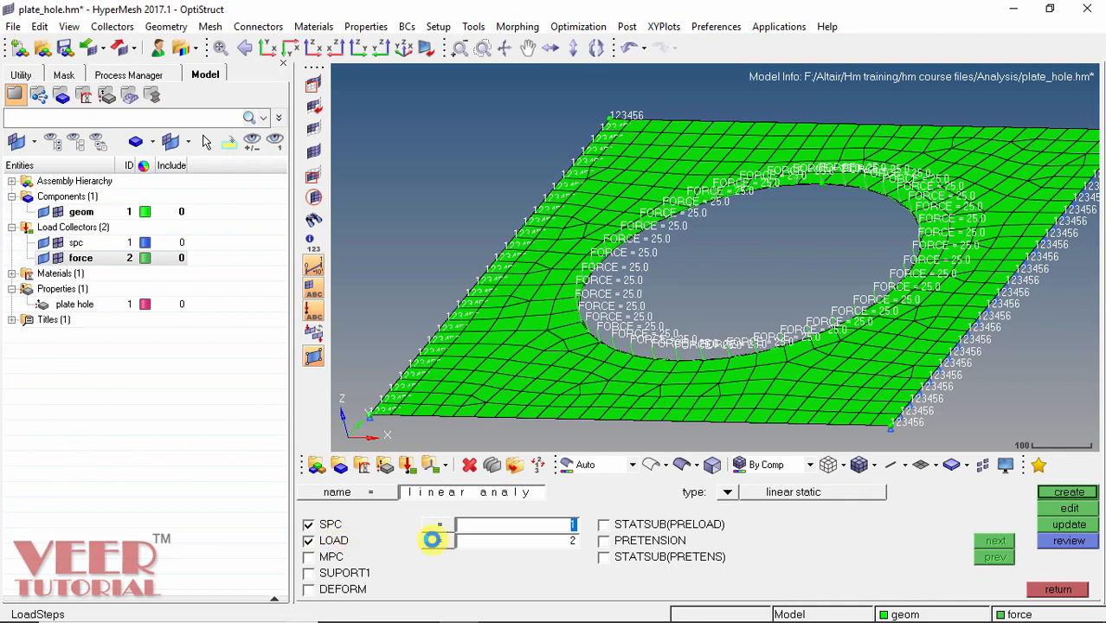
left_click(432, 540)
left_click(328, 509)
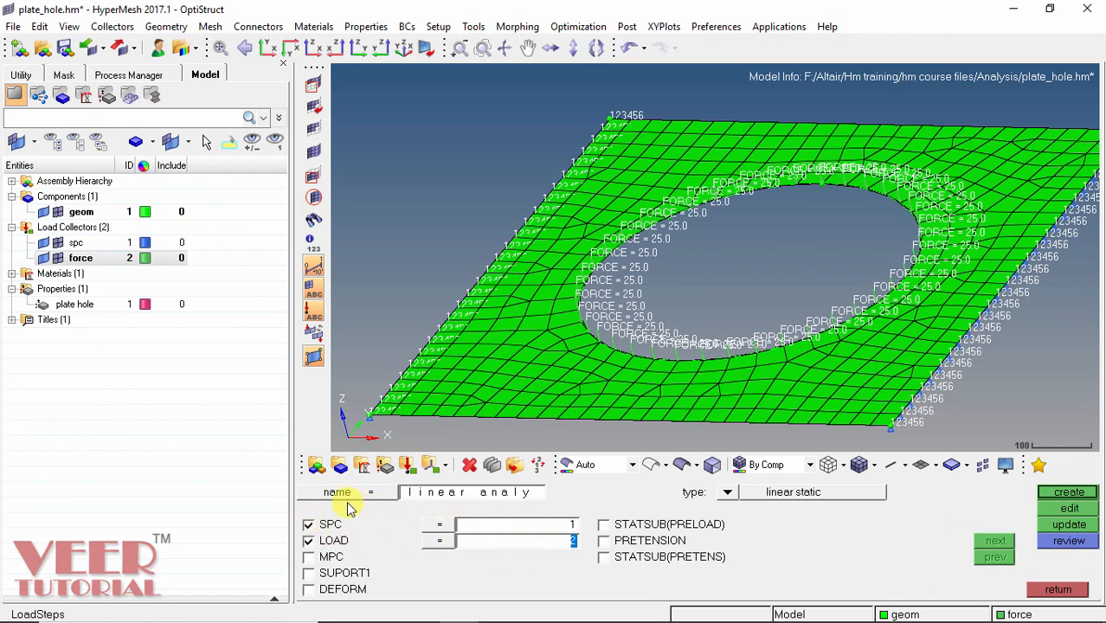
left_click(1070, 495)
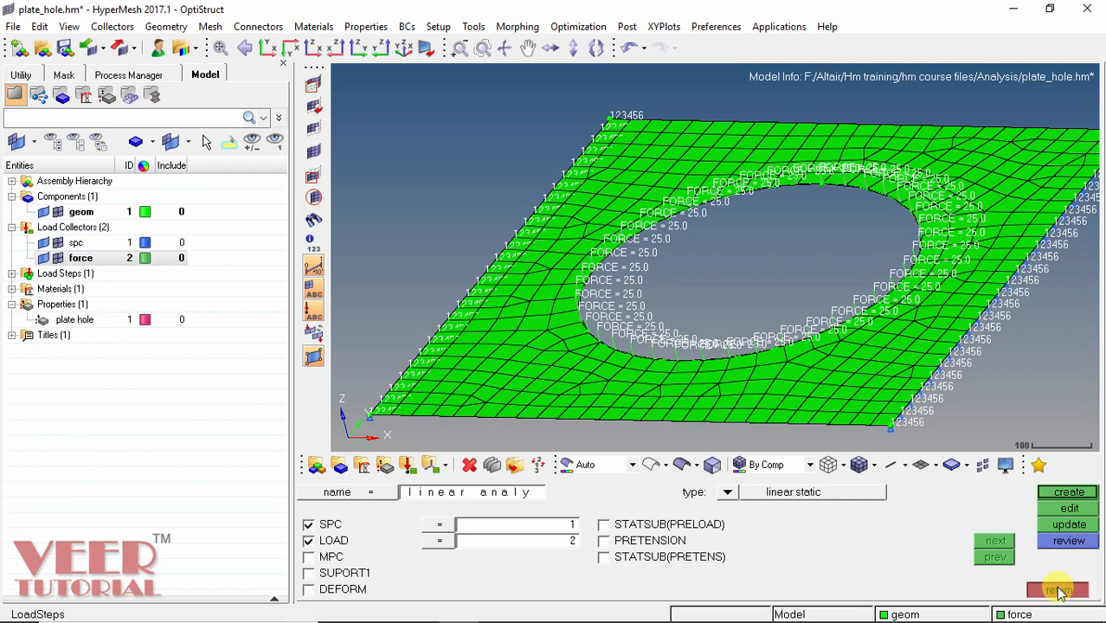
- Leave the load step setup and save a copy of the model as plate_hole on the Desktop
left_click(1058, 591)
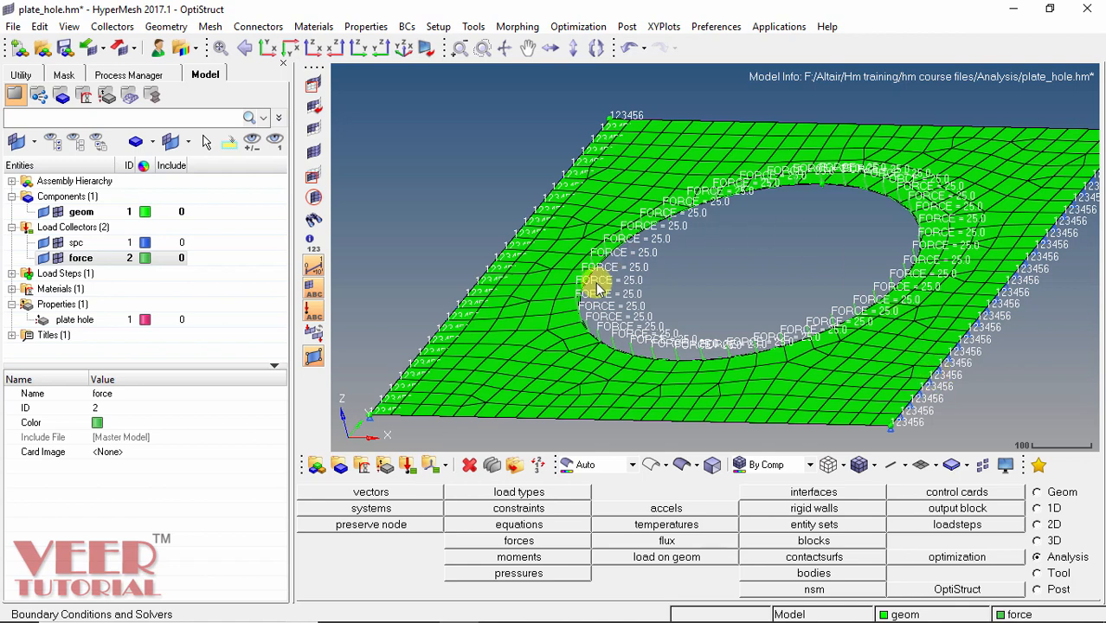
left_click(13, 26)
left_click(35, 116)
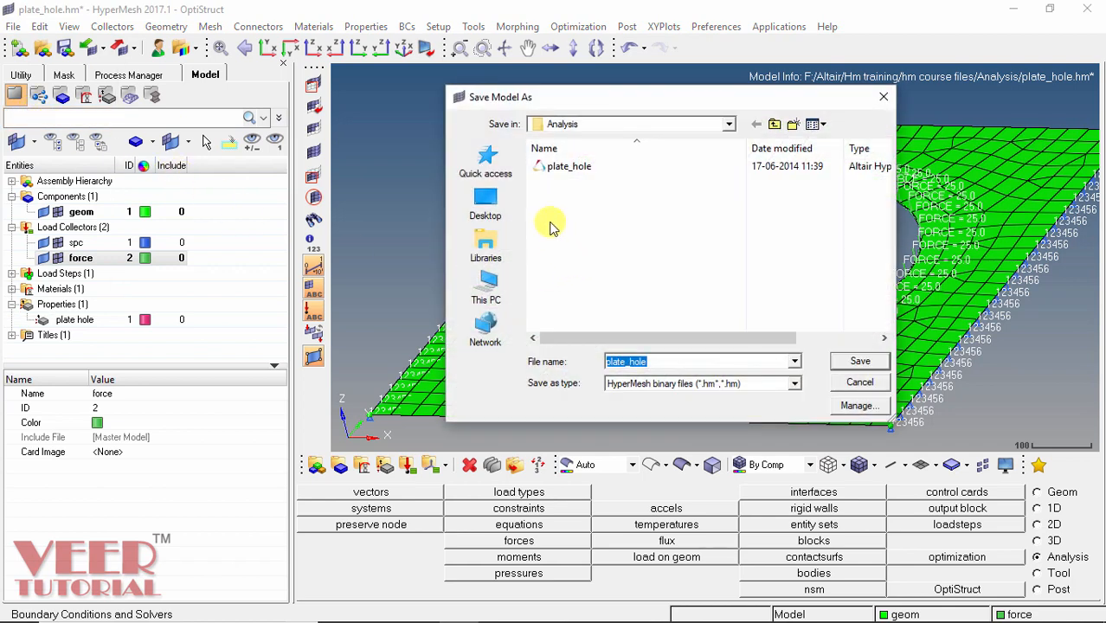
left_click(486, 208)
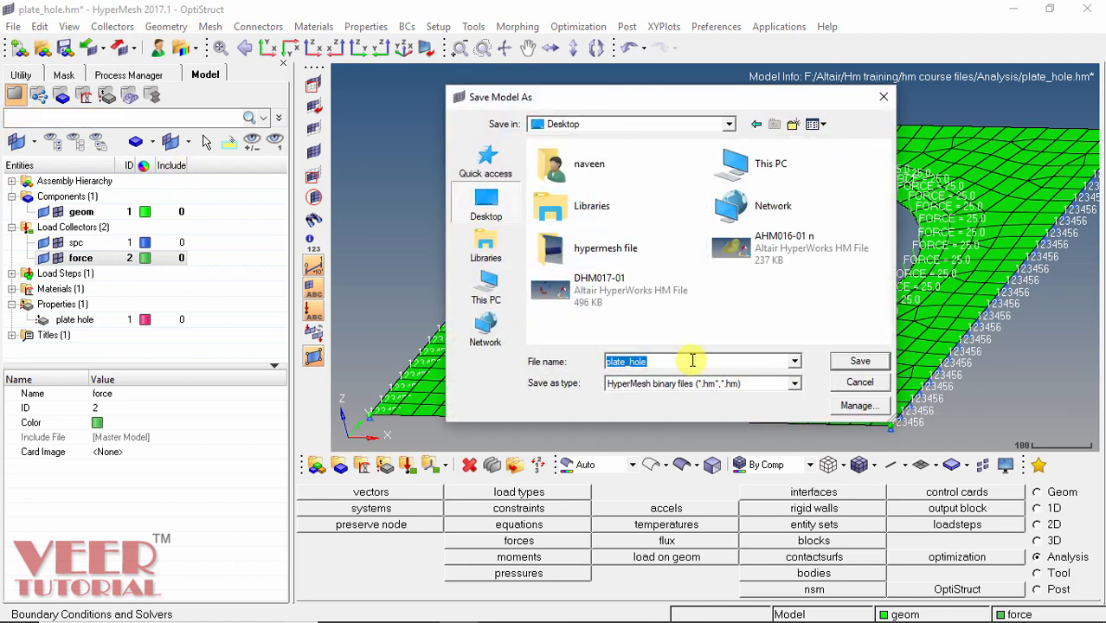
left_click(860, 362)
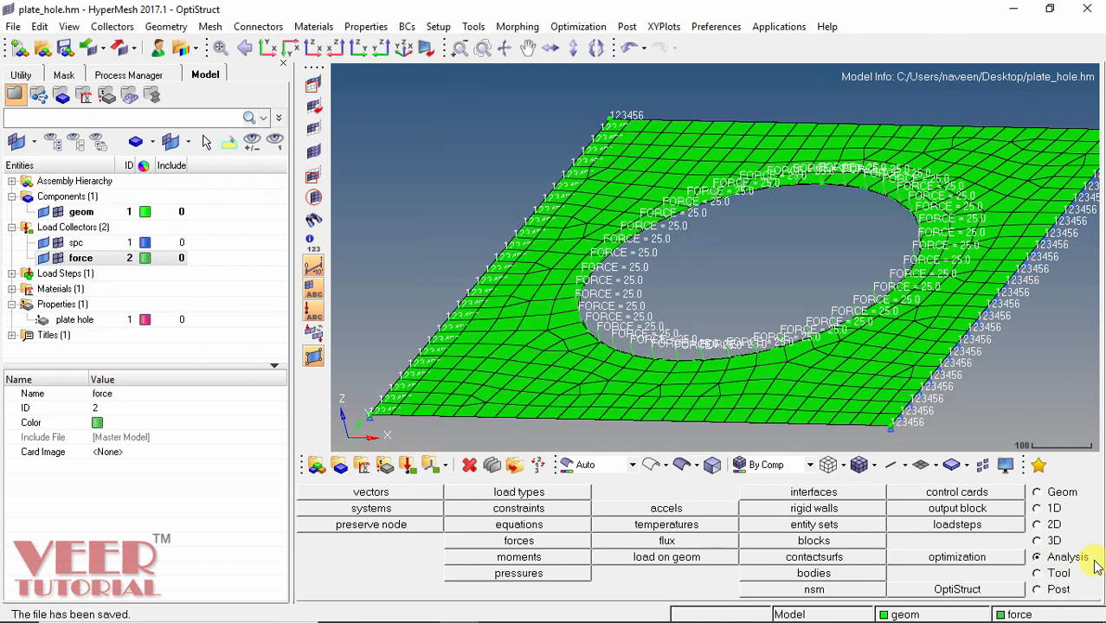
- Run the OptiStruct solver on plate_hole.fem with export option all and run option analysis
left_click(960, 590)
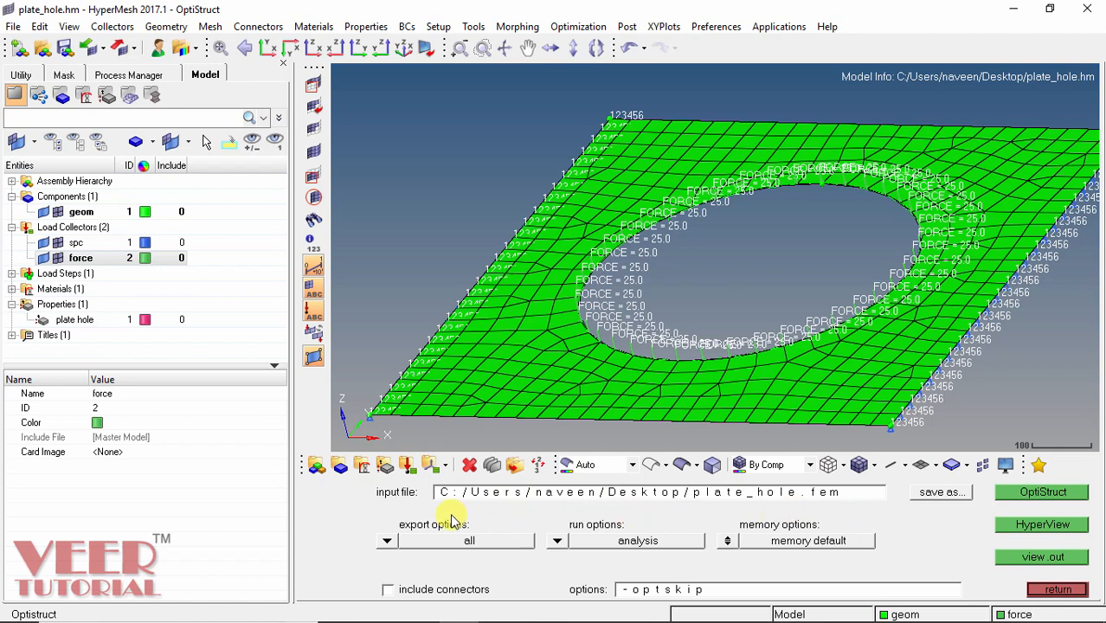
left_click(389, 542)
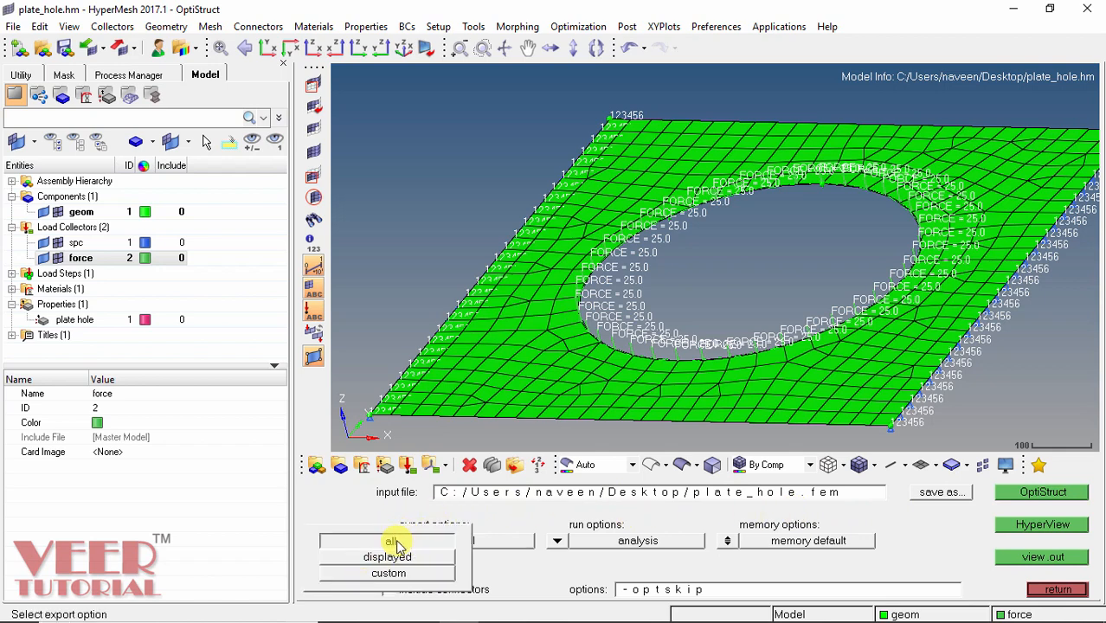
left_click(400, 542)
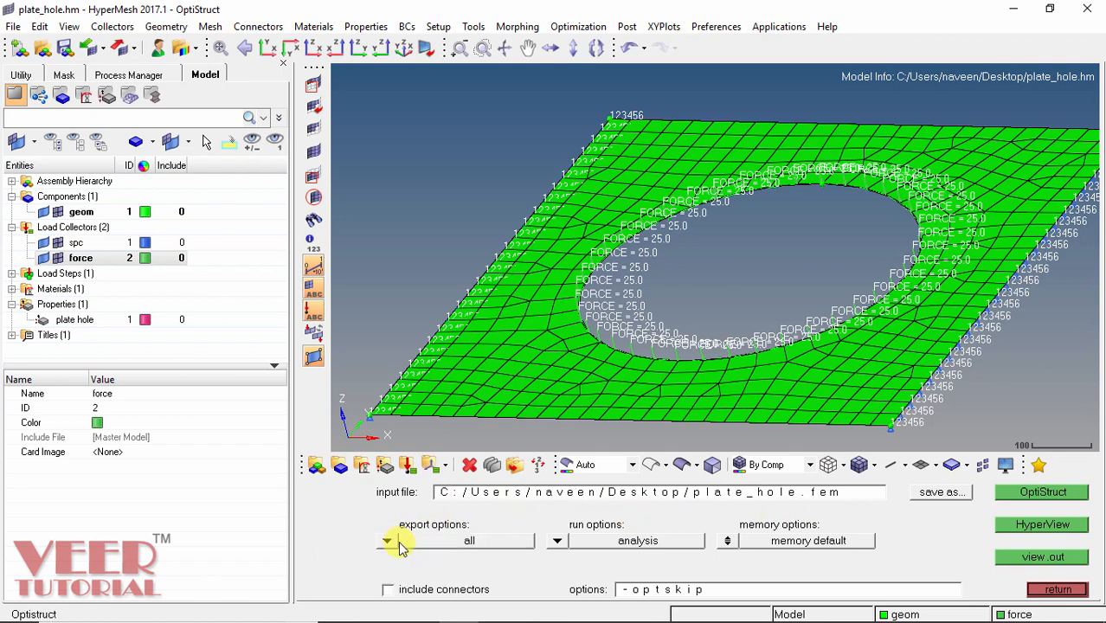
left_click(558, 541)
left_click(476, 542)
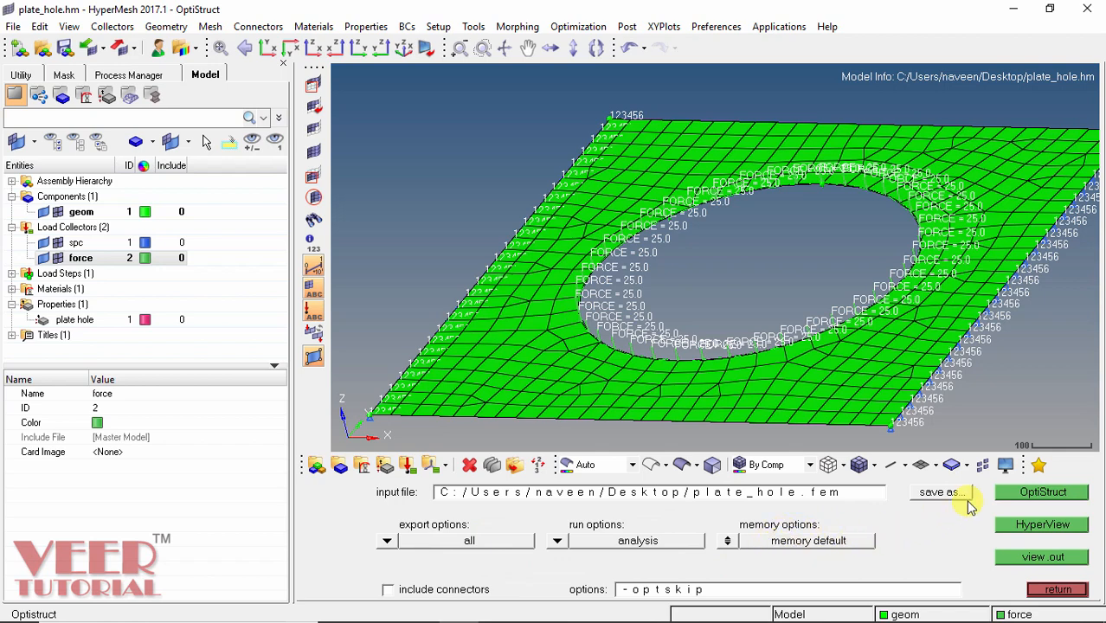
left_click(1043, 492)
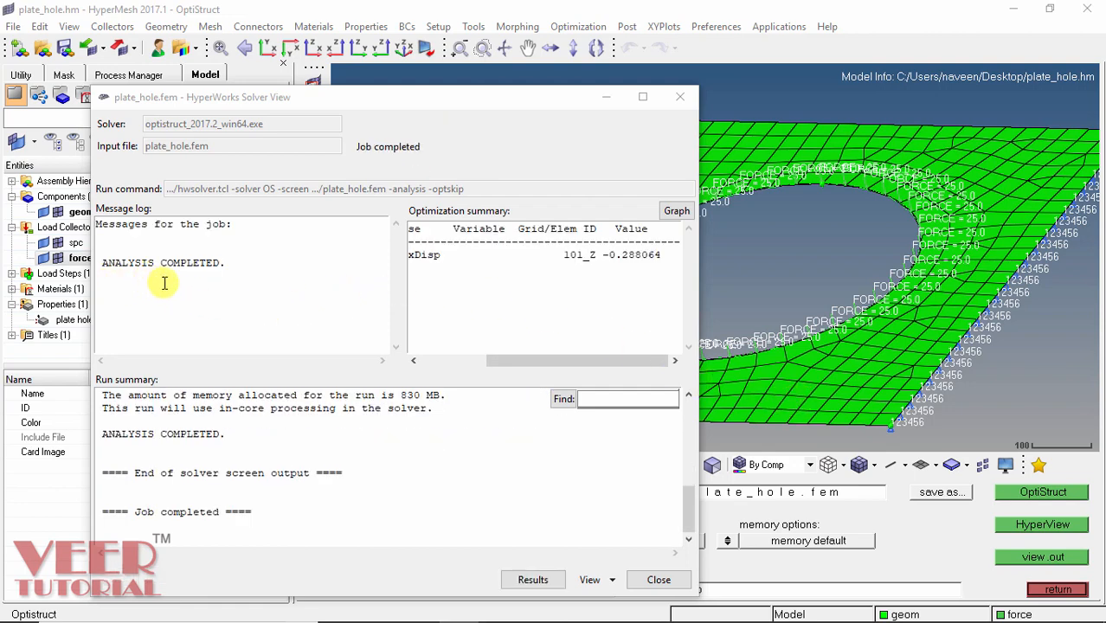
- Open the solver results in HyperView and reload the model and results from plate_hole.h3d, discarding the current window data
left_click(533, 582)
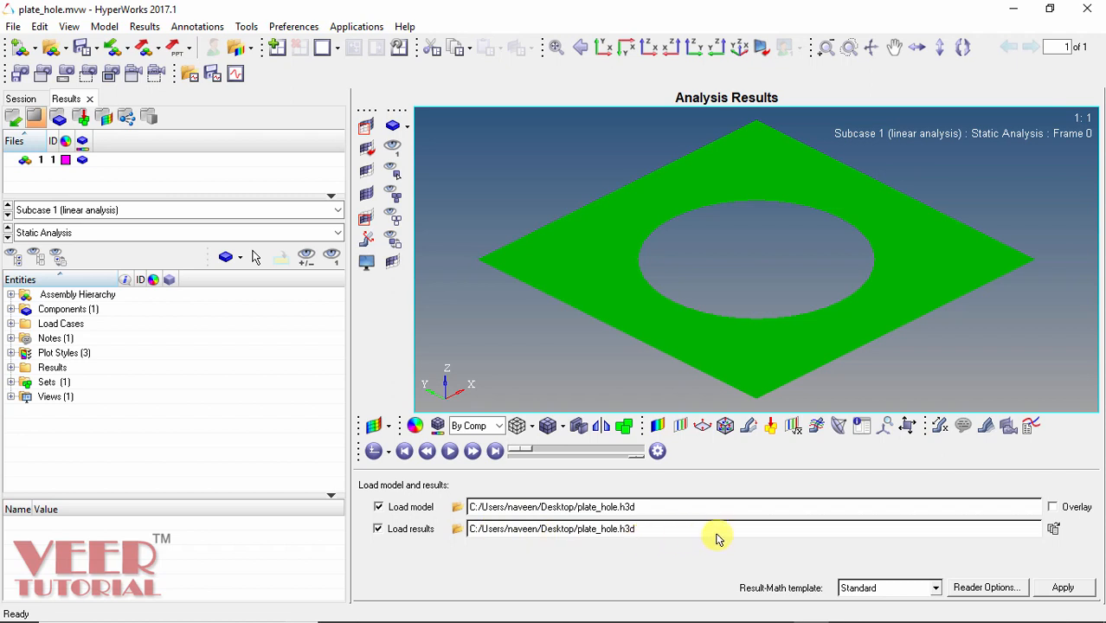
left_click(1056, 589)
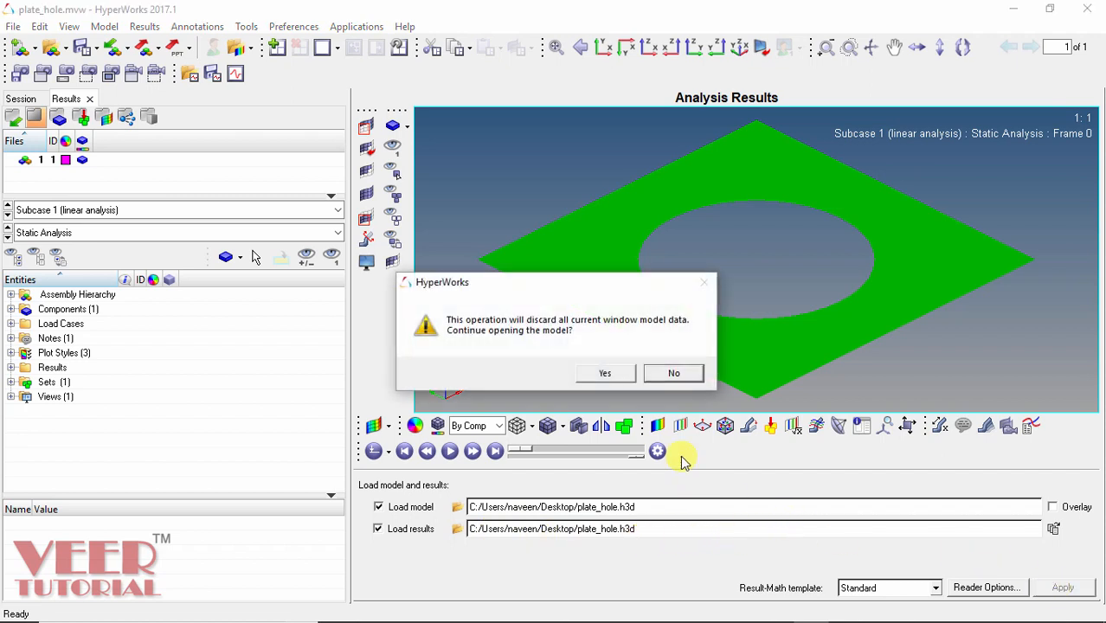
left_click(603, 373)
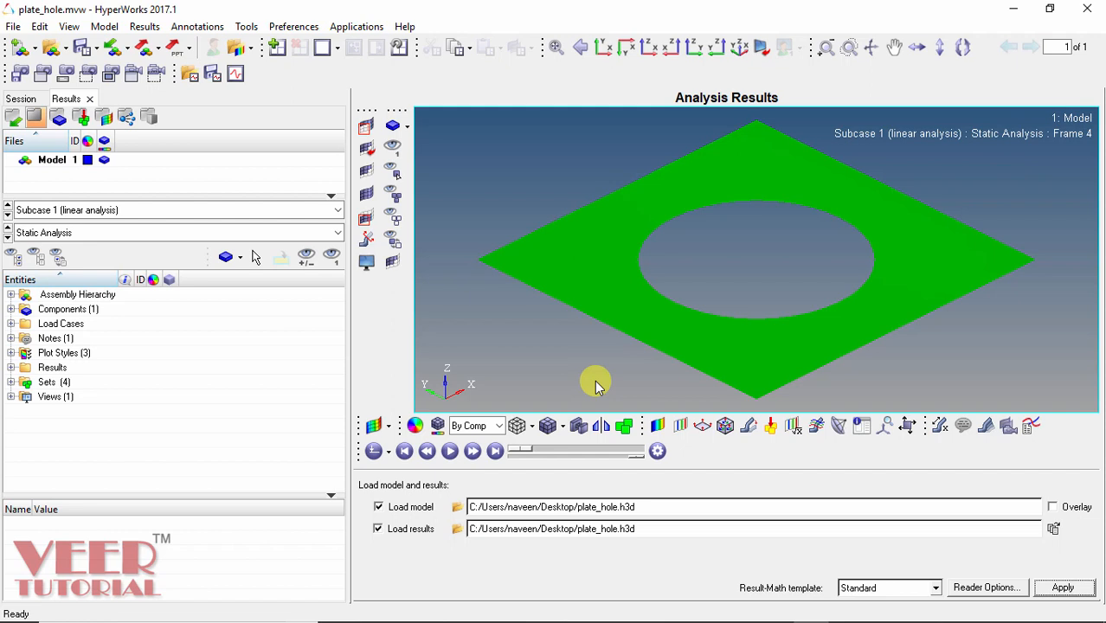
- Contour the plate with the vonMises component of Element Stresses (2D & 3D)
left_click(658, 424)
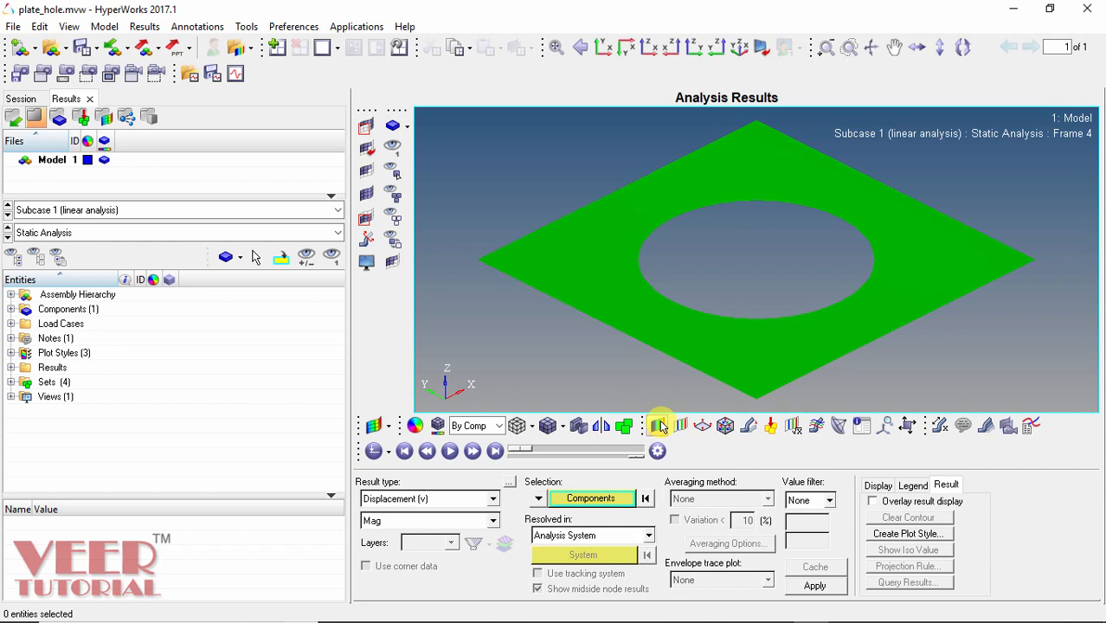
left_click(468, 506)
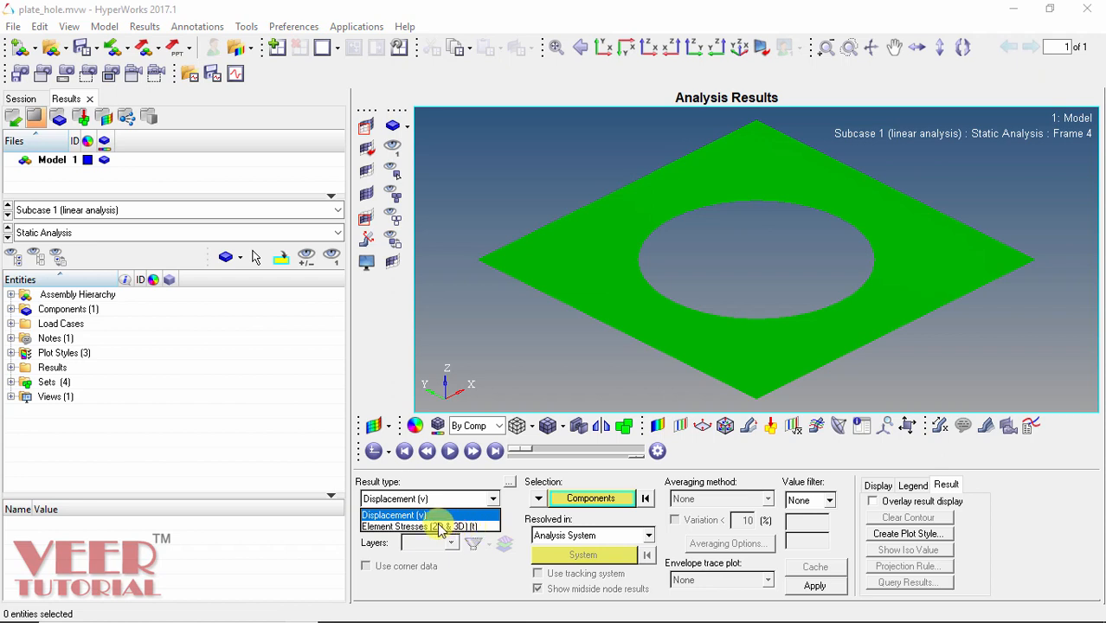
left_click(437, 528)
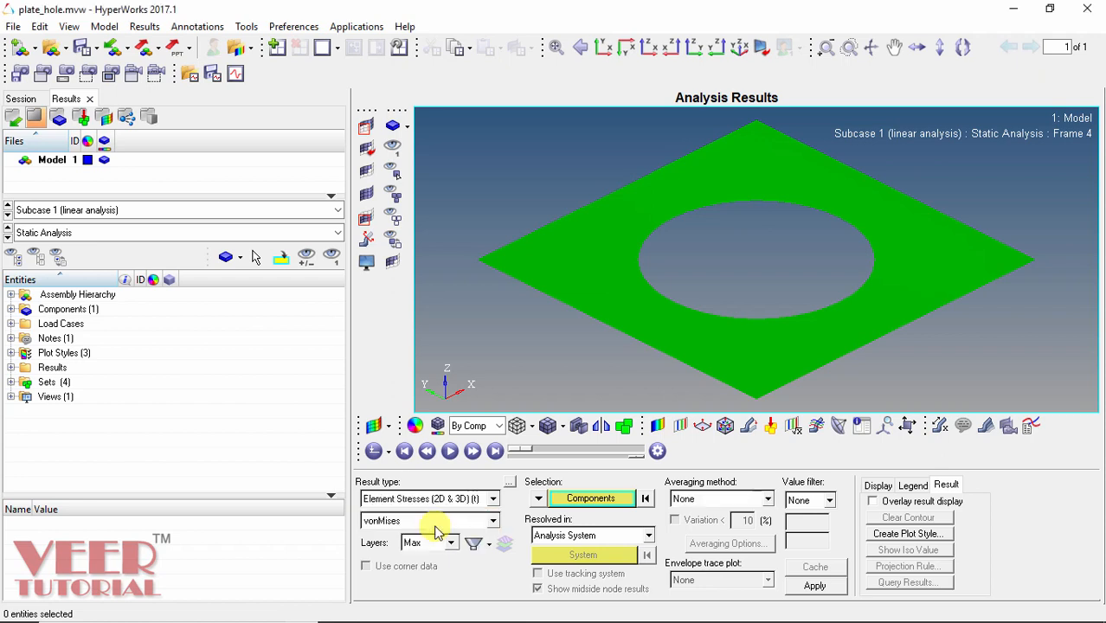
left_click(426, 523)
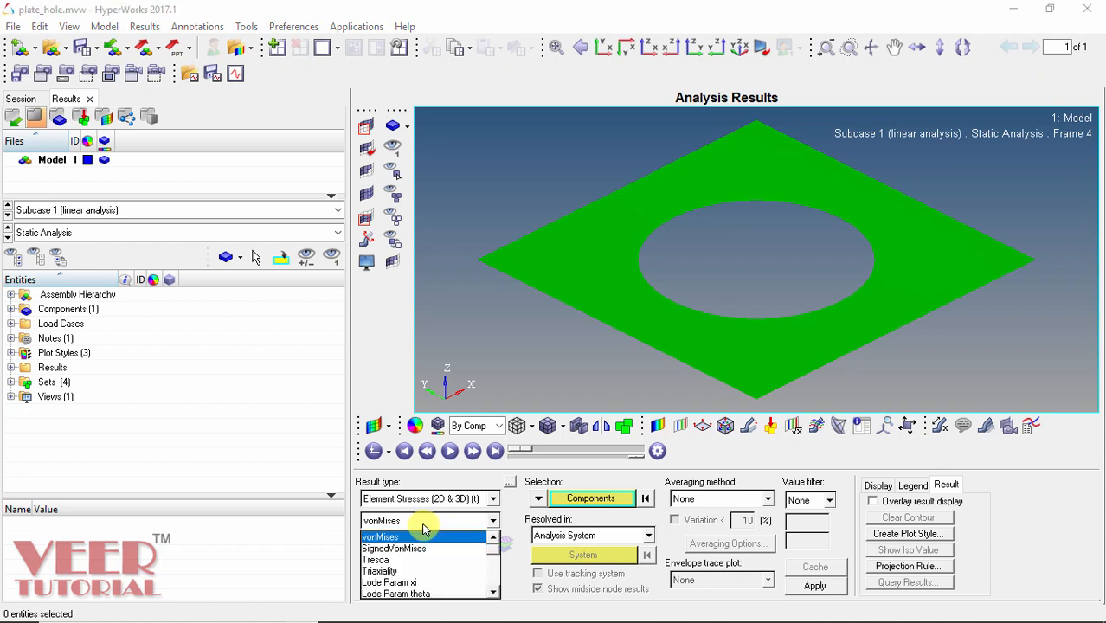
left_click(381, 537)
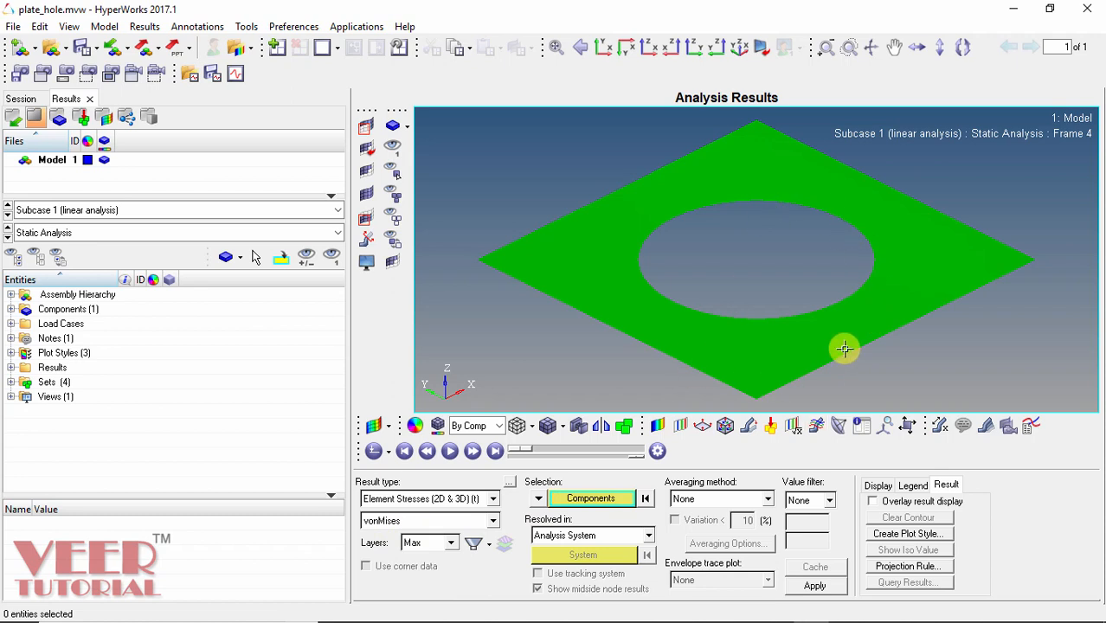
left_click(816, 587)
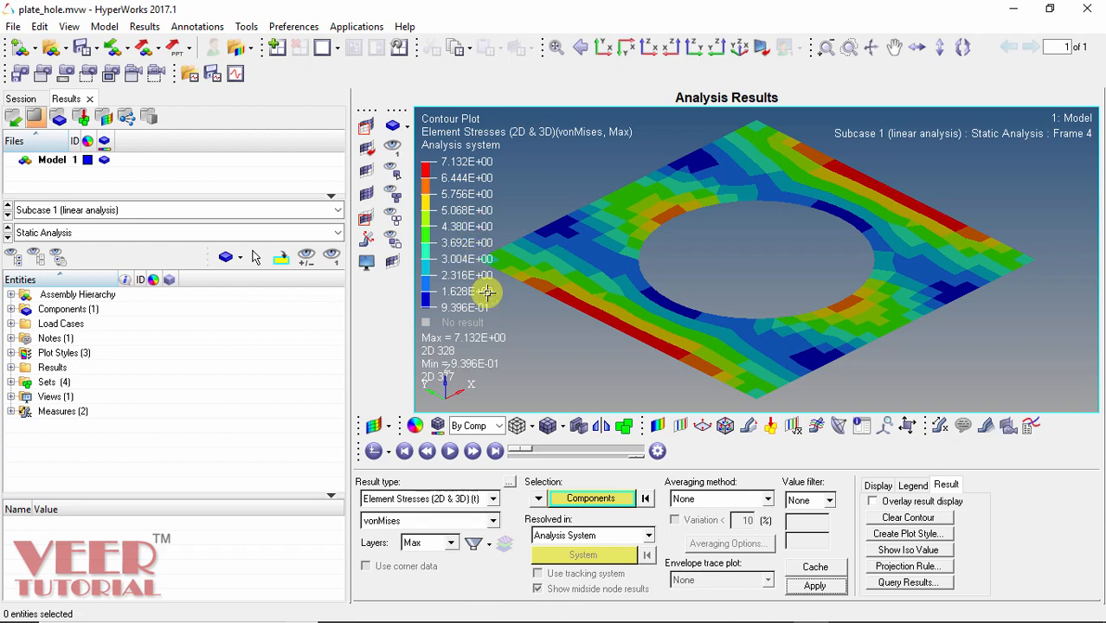
- Contour the plate with the Z component of Displacement and briefly play the animation
left_click(494, 500)
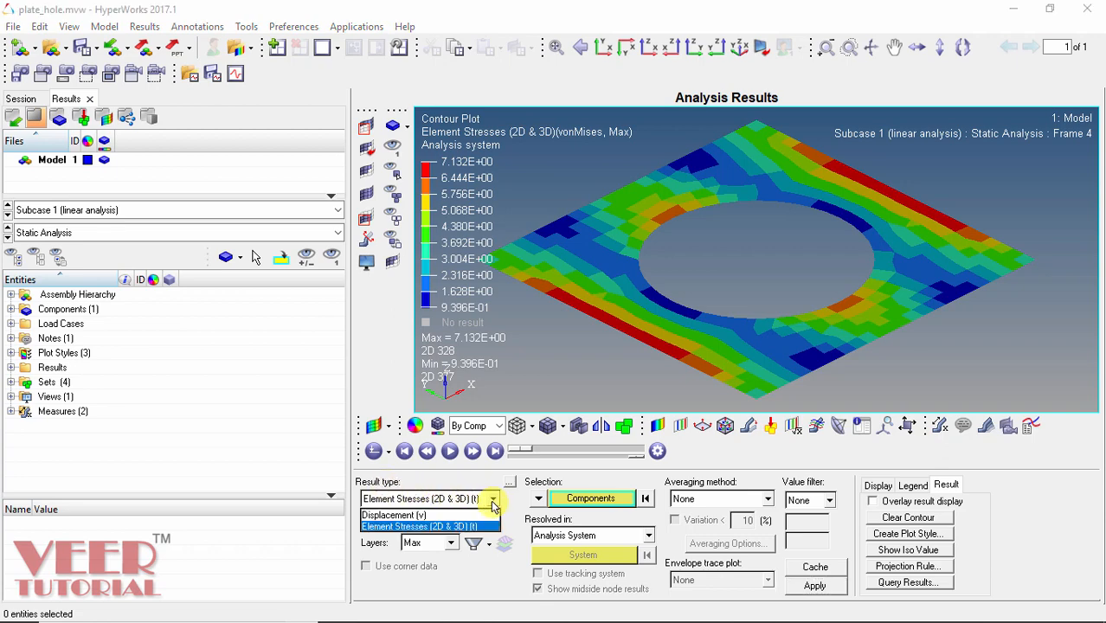
left_click(389, 516)
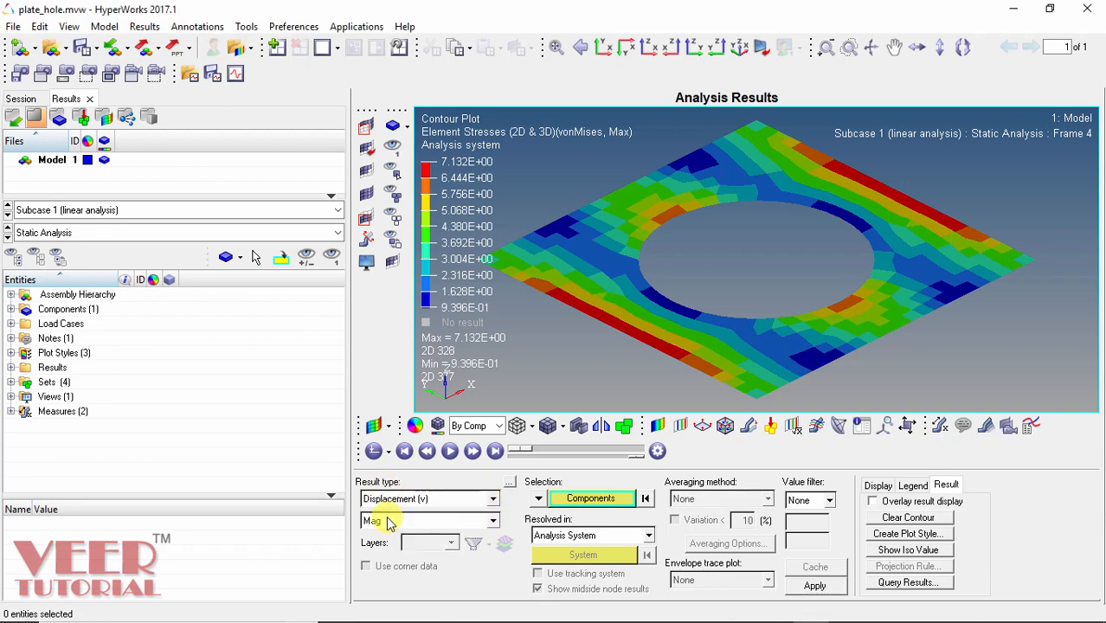
left_click(420, 521)
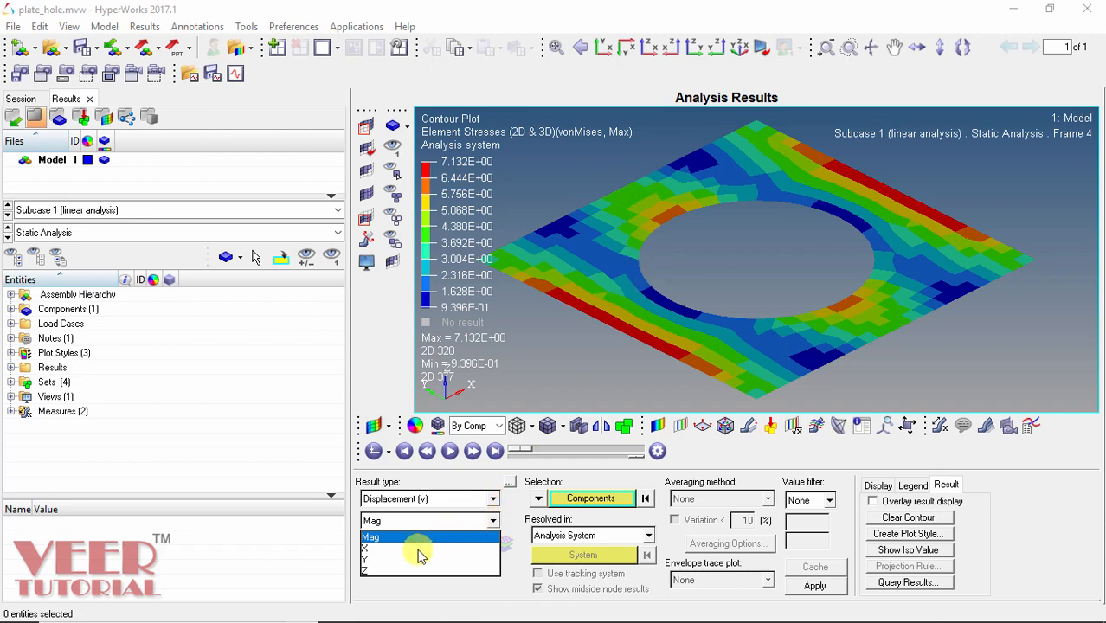
left_click(368, 573)
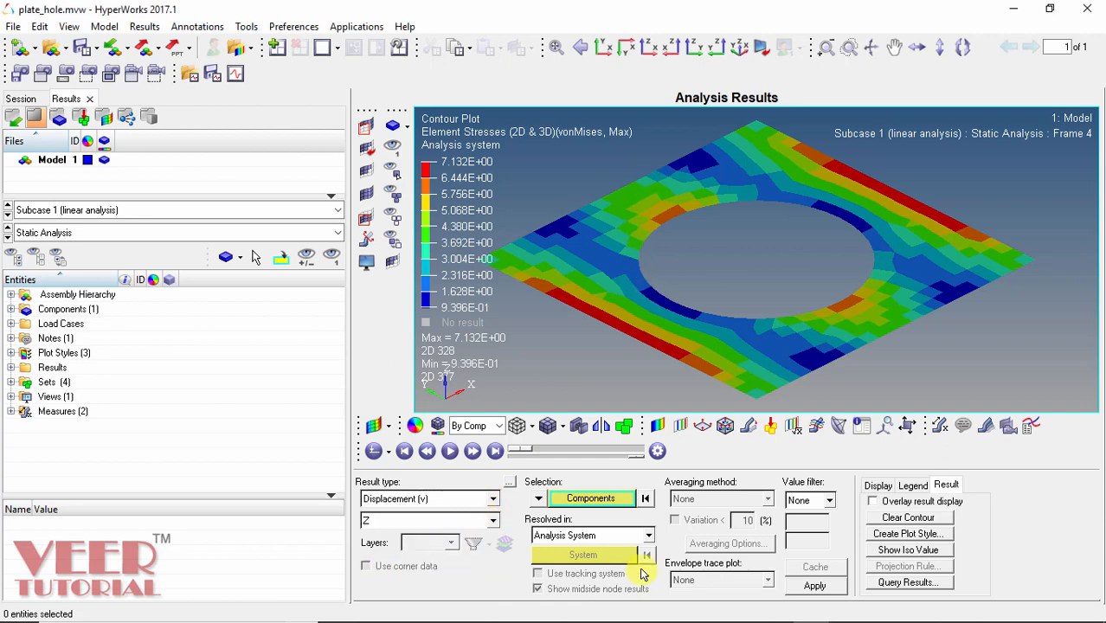
left_click(814, 588)
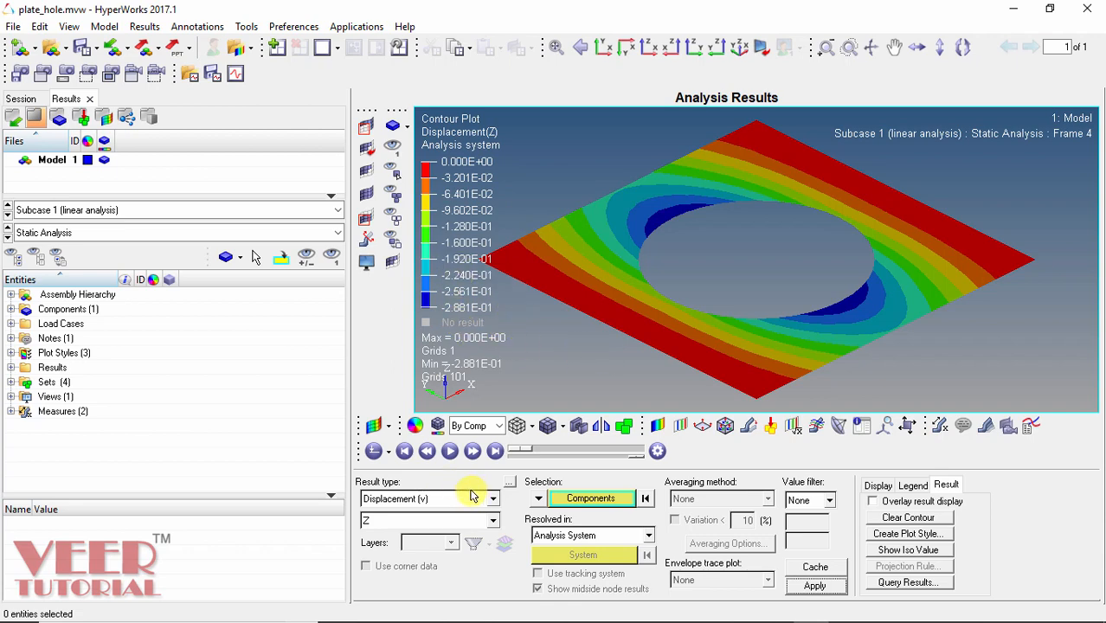
left_click(451, 451)
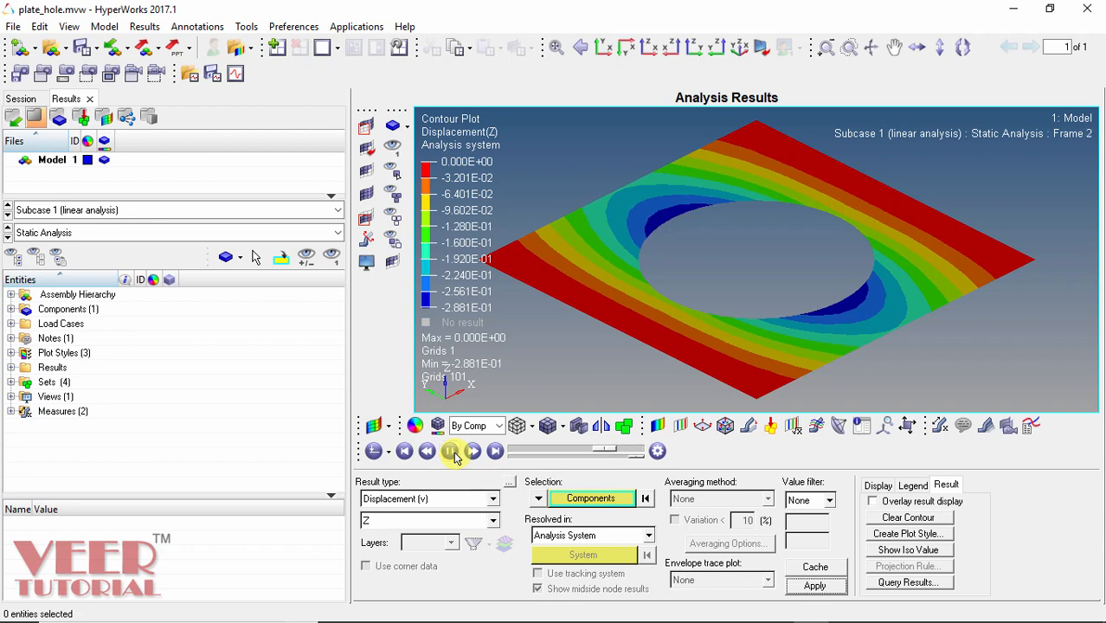
left_click(451, 451)
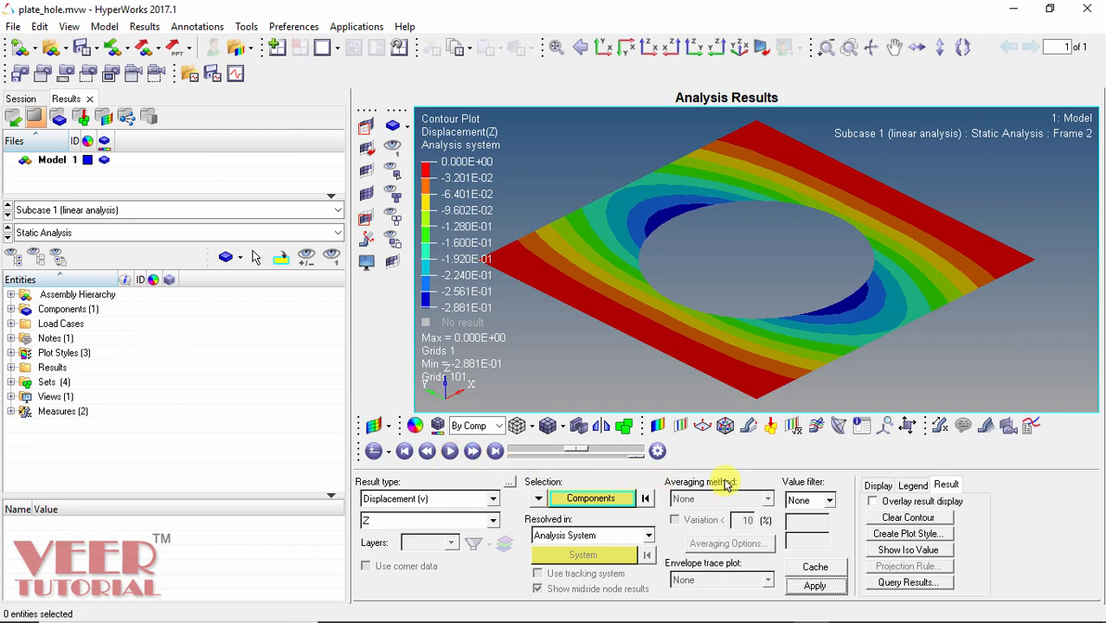
- Scale the deformed shape for Displacement with a uniform scale factor of 100
left_click(750, 426)
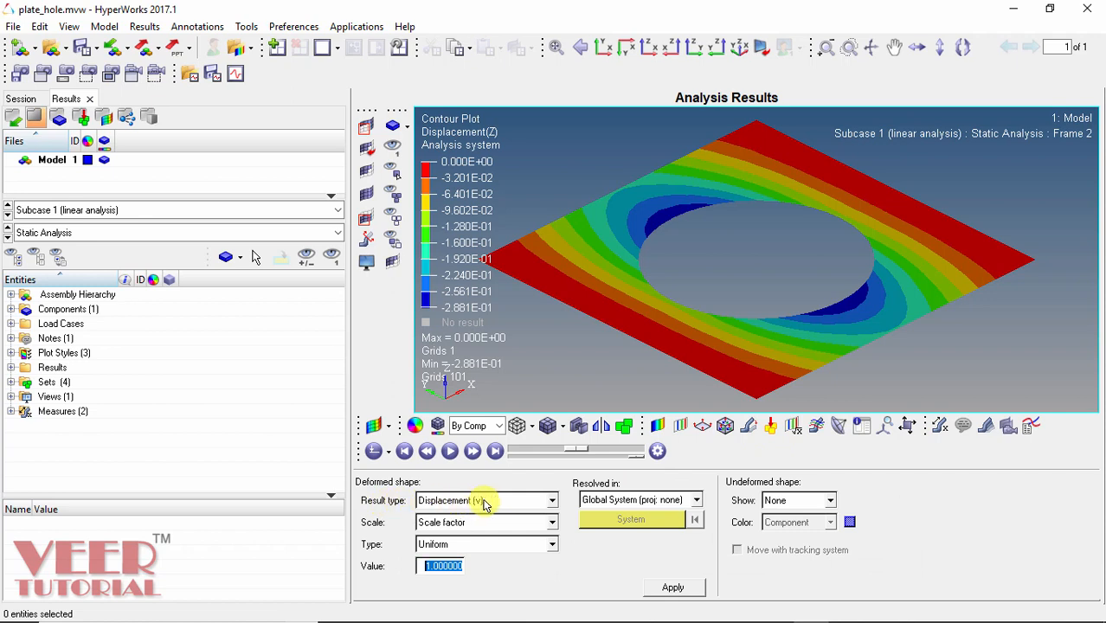
left_click(484, 502)
left_click(437, 517)
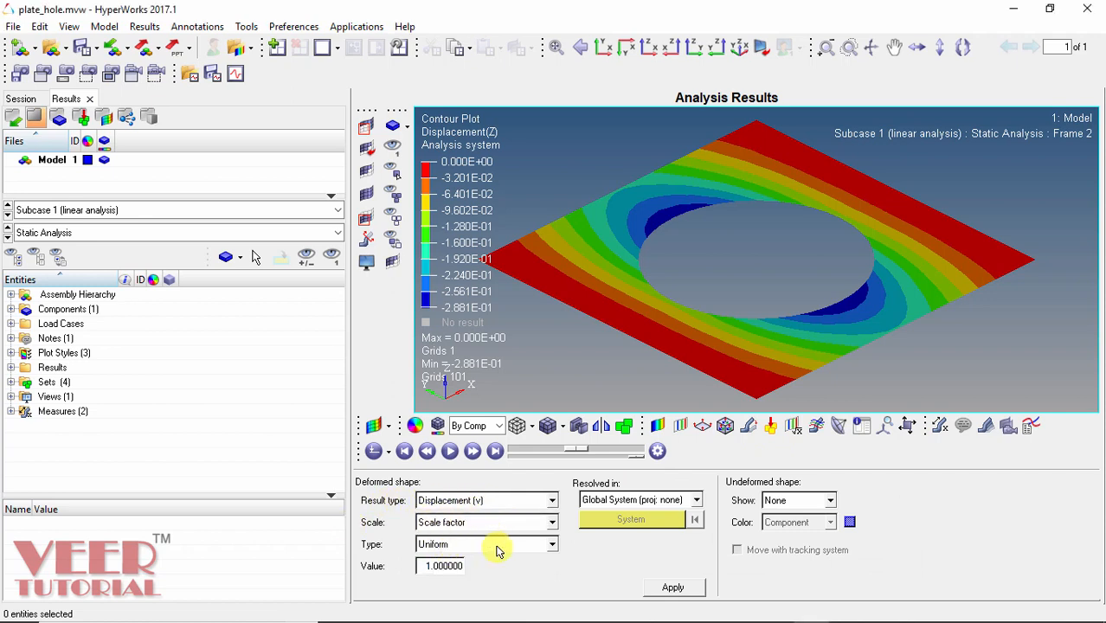
left_click(438, 570)
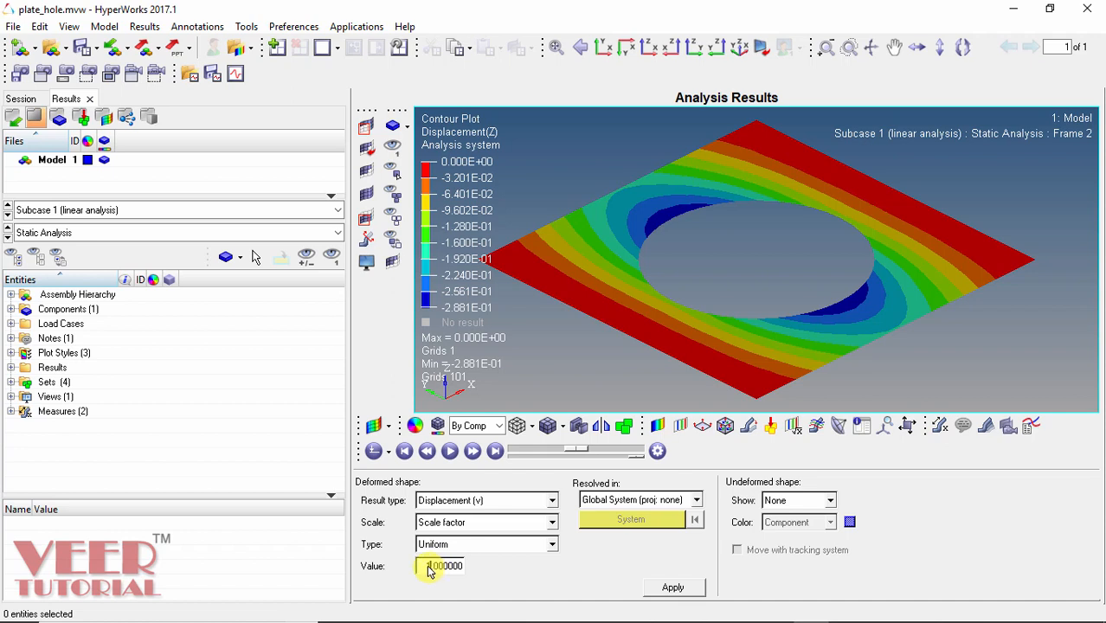
left_click_drag(429, 571, 483, 580)
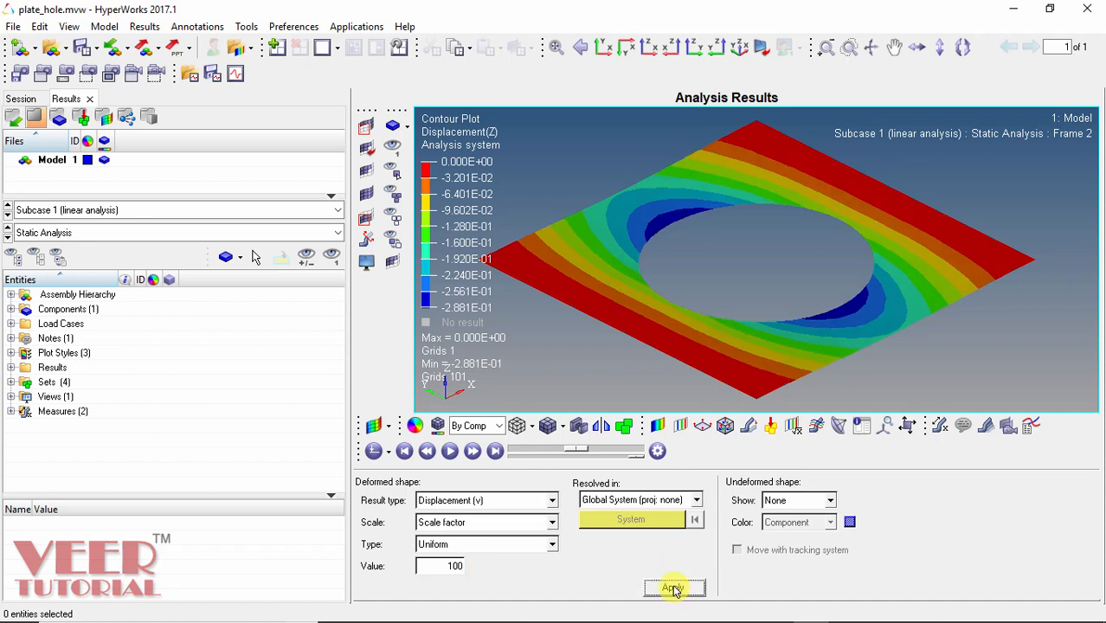
- Animate the scaled plate deformation and examine its bending edge-on in the XZ view and in the isometric view
left_click(452, 453)
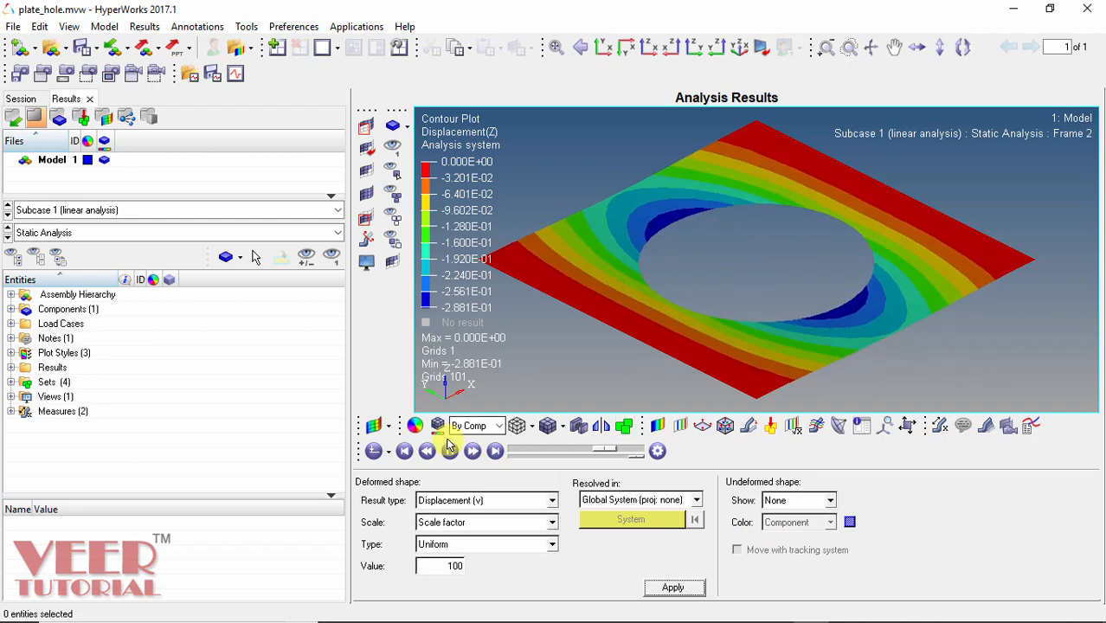
left_click(450, 452)
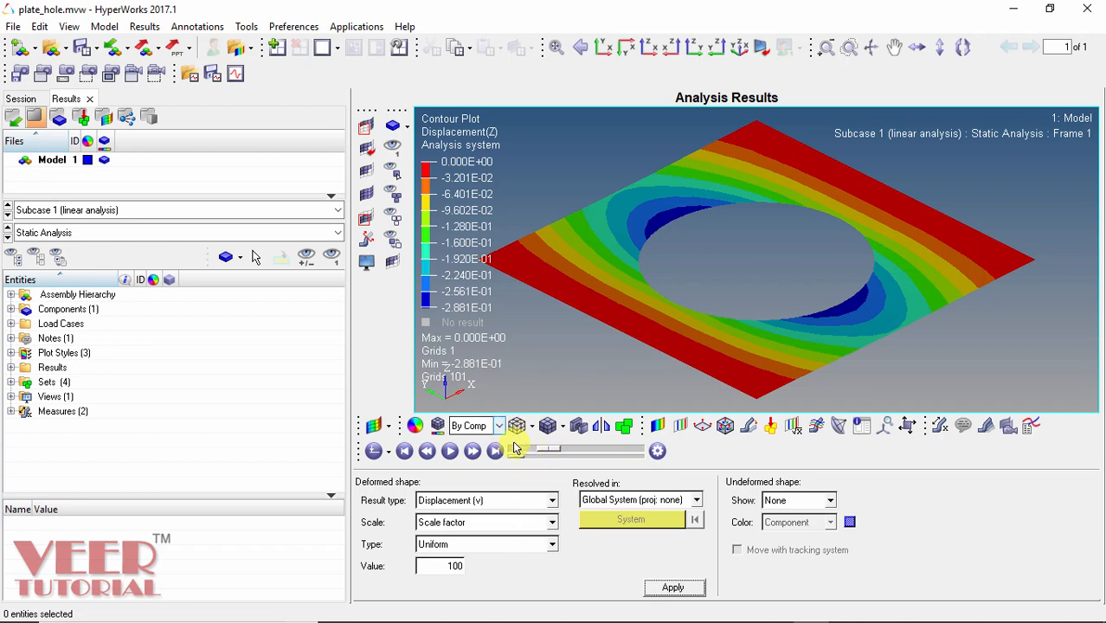
left_click(450, 452)
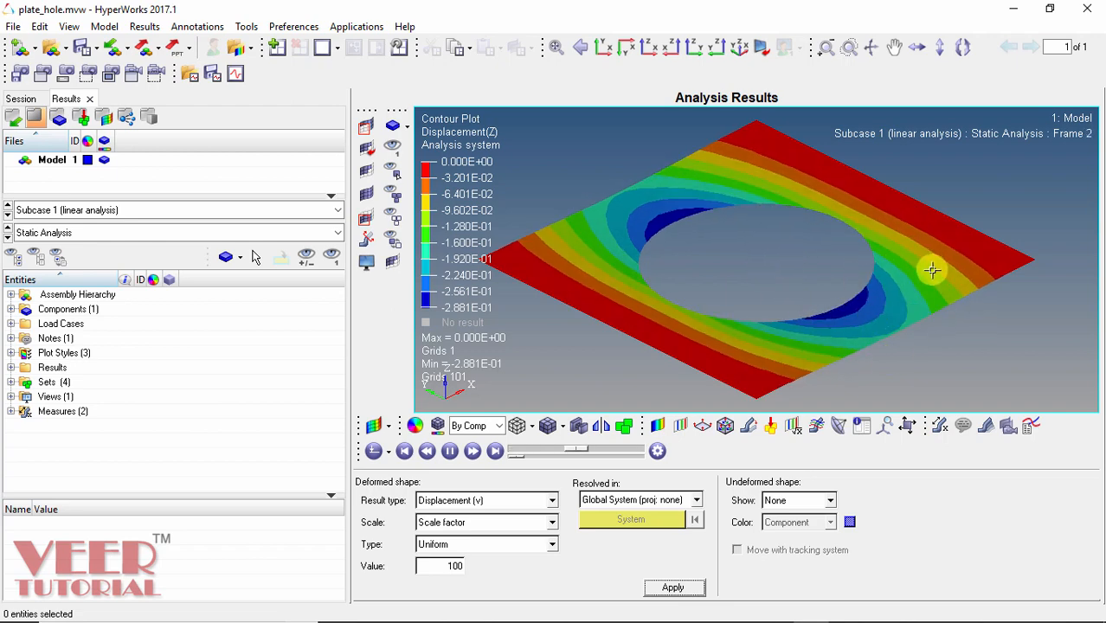
left_click(651, 50)
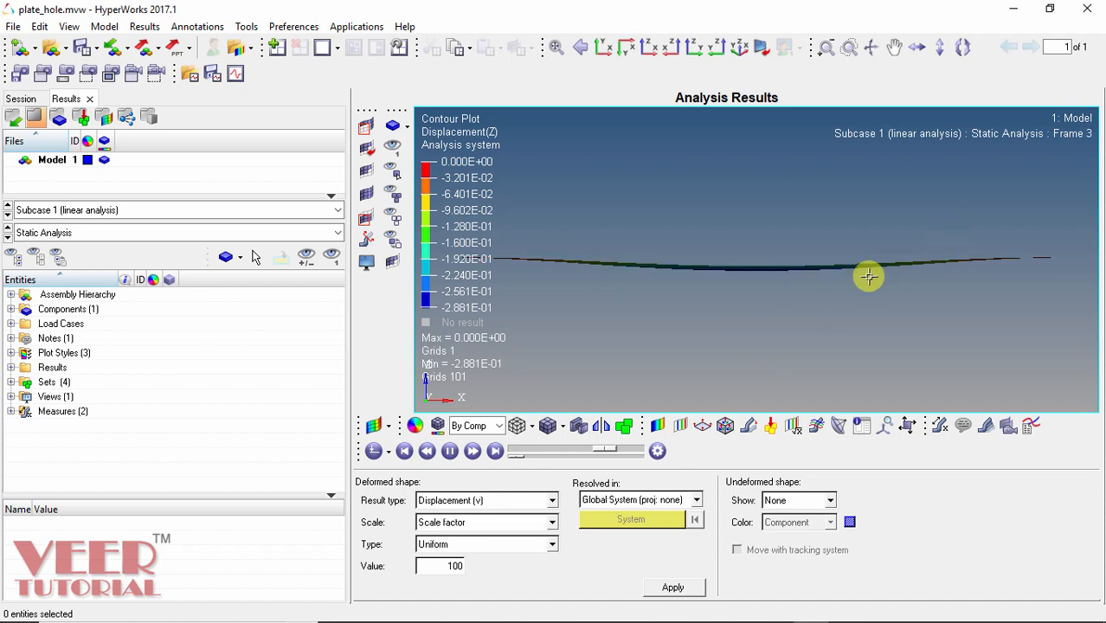
left_click(740, 47)
left_click(662, 582)
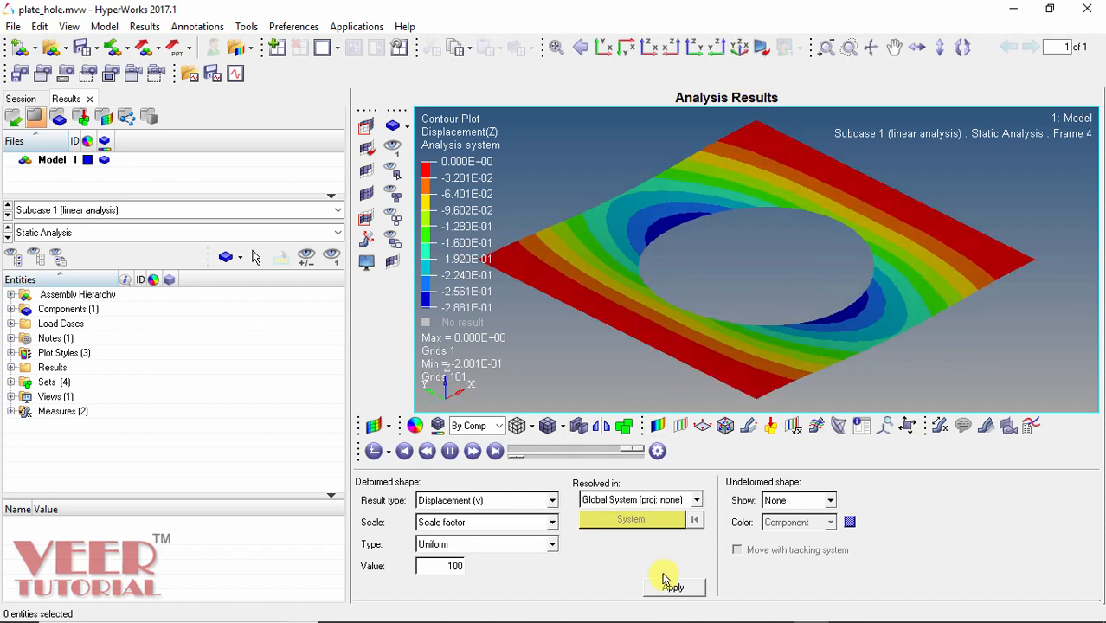
left_click(13, 27)
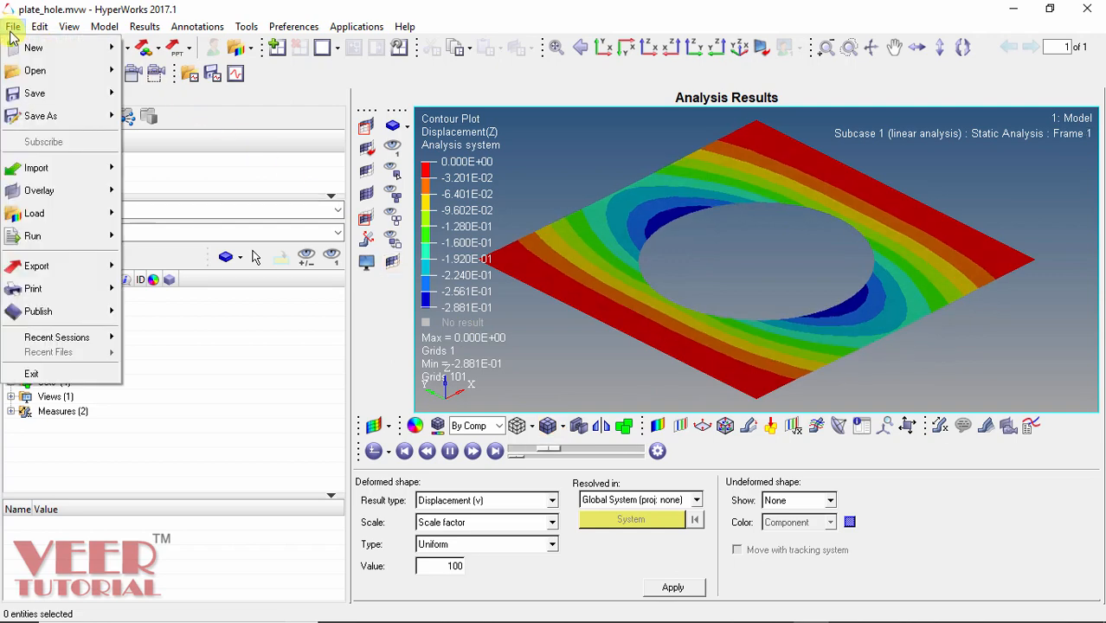
mouse_move(41, 117)
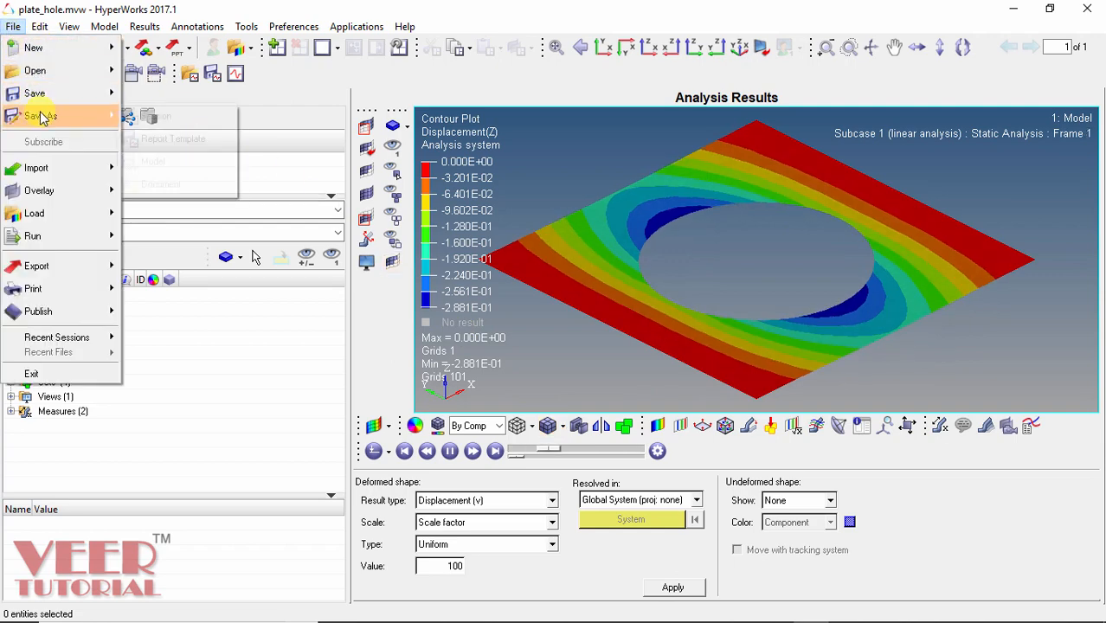
left_click(300, 423)
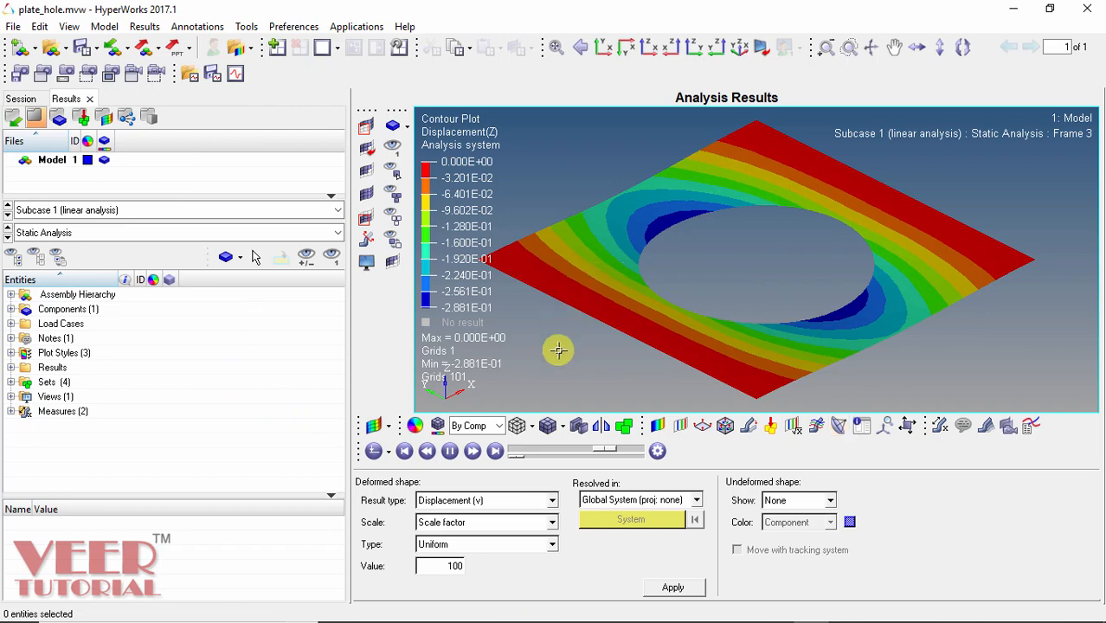